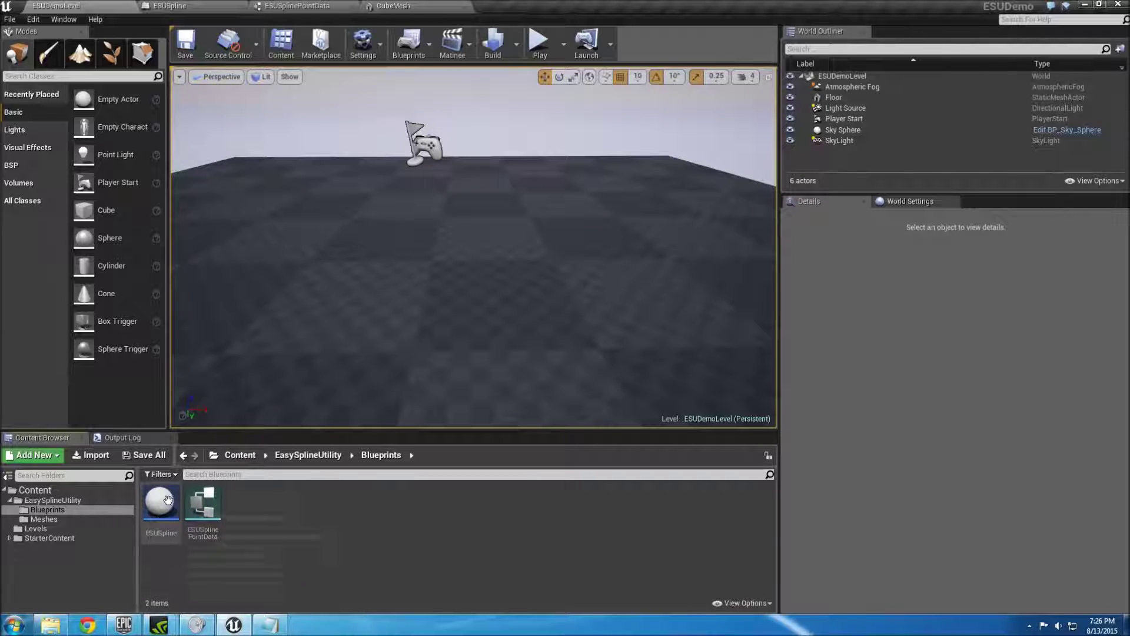
Place an ESUSpline actor in the level and lift it to Z 70 cm (location 10, 30, 70).
left_click_drag(167, 508, 448, 275)
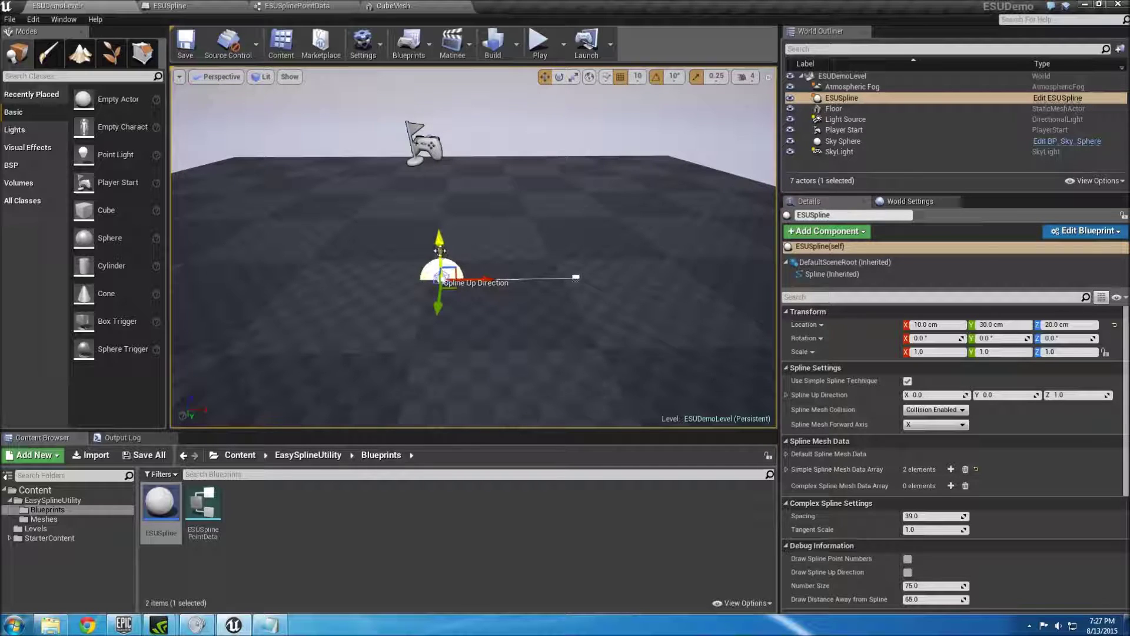
left_click_drag(440, 250, 443, 177)
right_click_drag(535, 265, 515, 253)
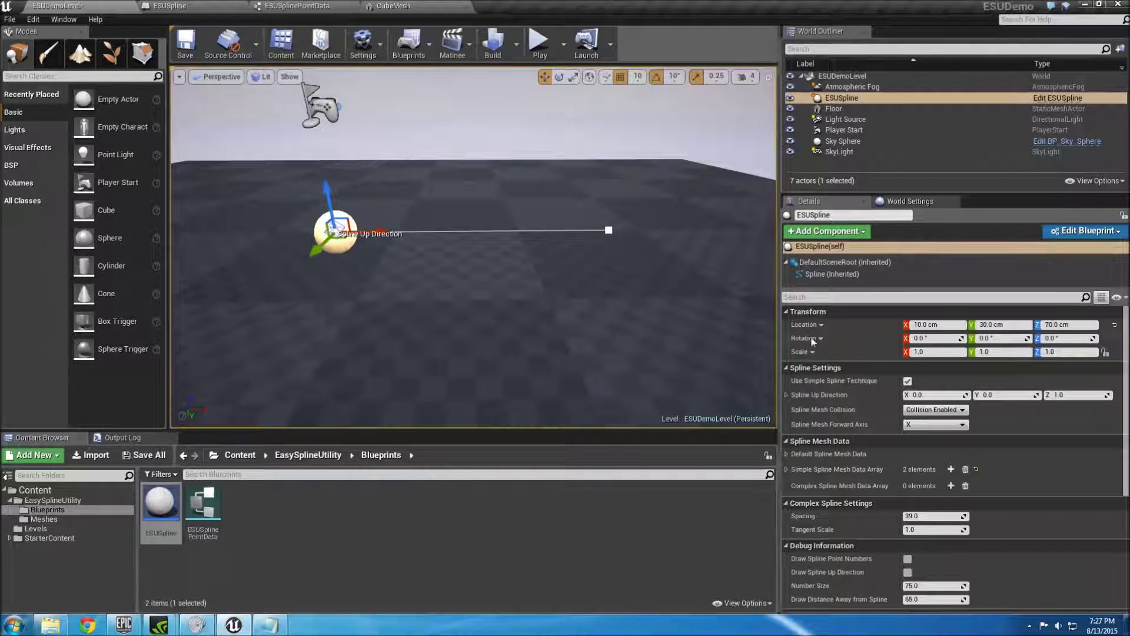
Expand Default Spline Mesh Data in the Details panel, revealing empty SplineMesh and SplineMaterial slots.
scroll(1009, 400, "down", 3)
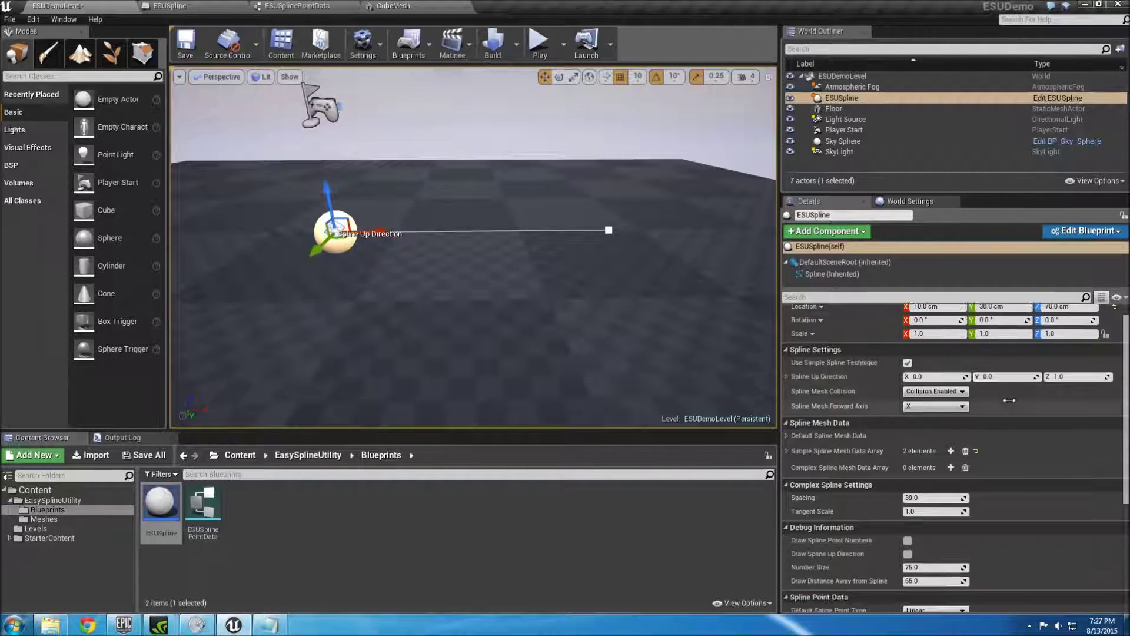
scroll(1009, 399, "down", 3)
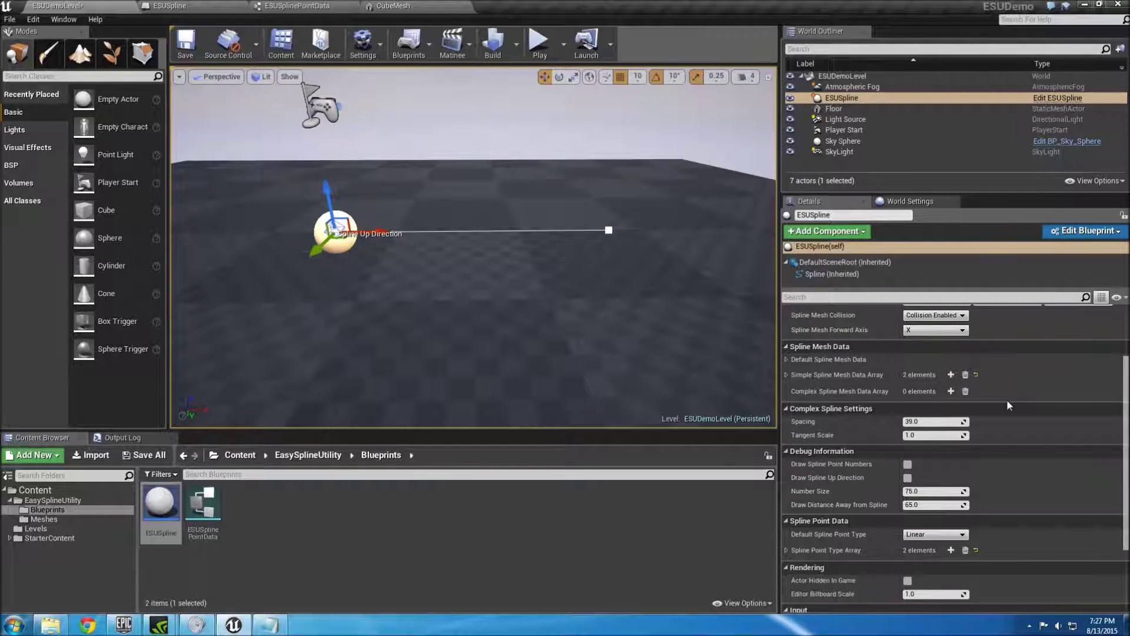
scroll(1009, 404, "down", 3)
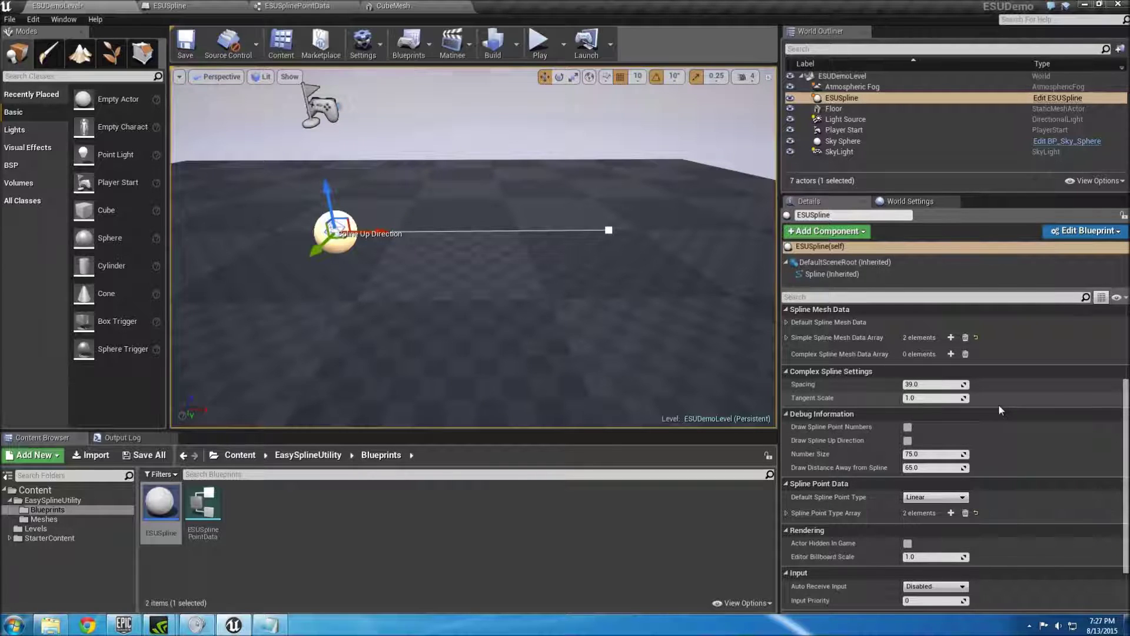
scroll(999, 404, "up", 3)
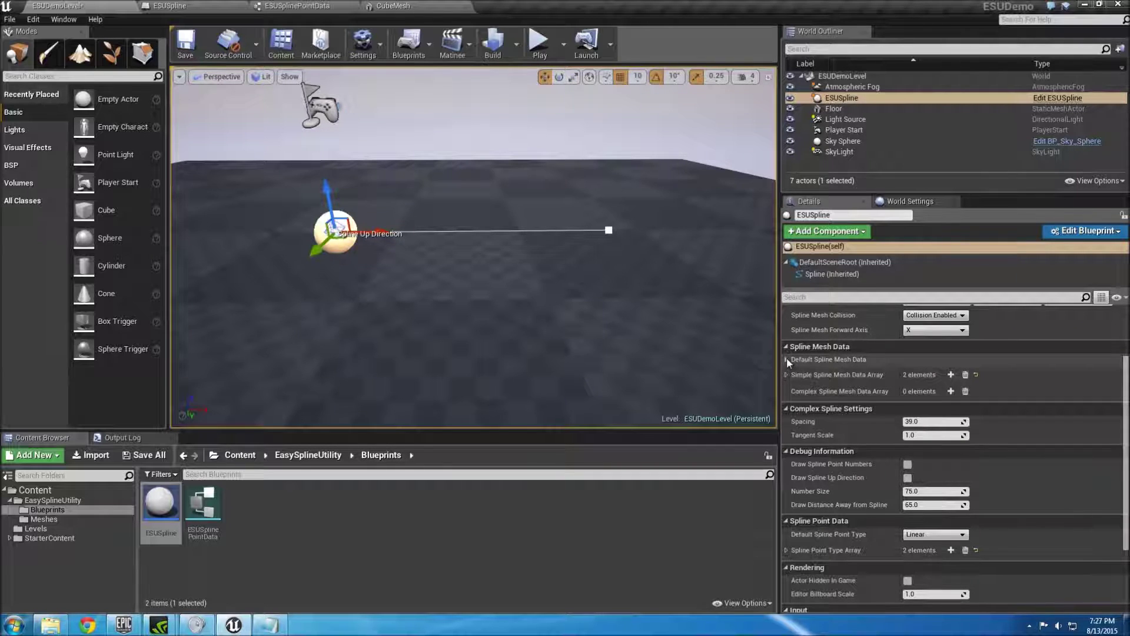
left_click(786, 359)
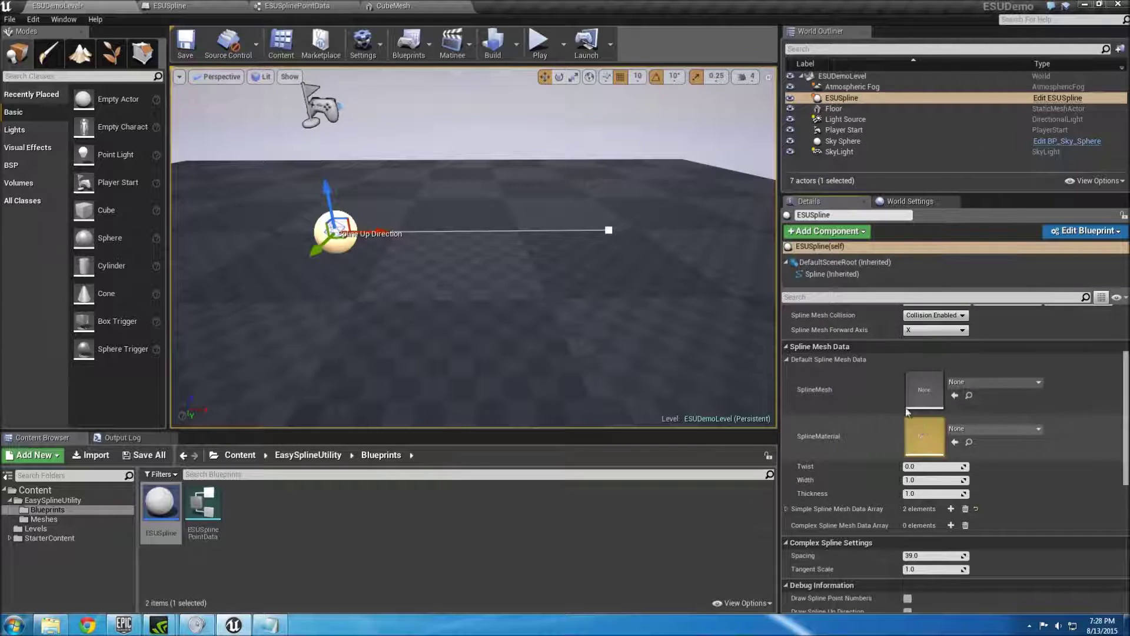
Assign CubeMesh and CubeMaterial as the default spline mesh, then expand Simple Spline Mesh Data Array.
left_click(970, 383)
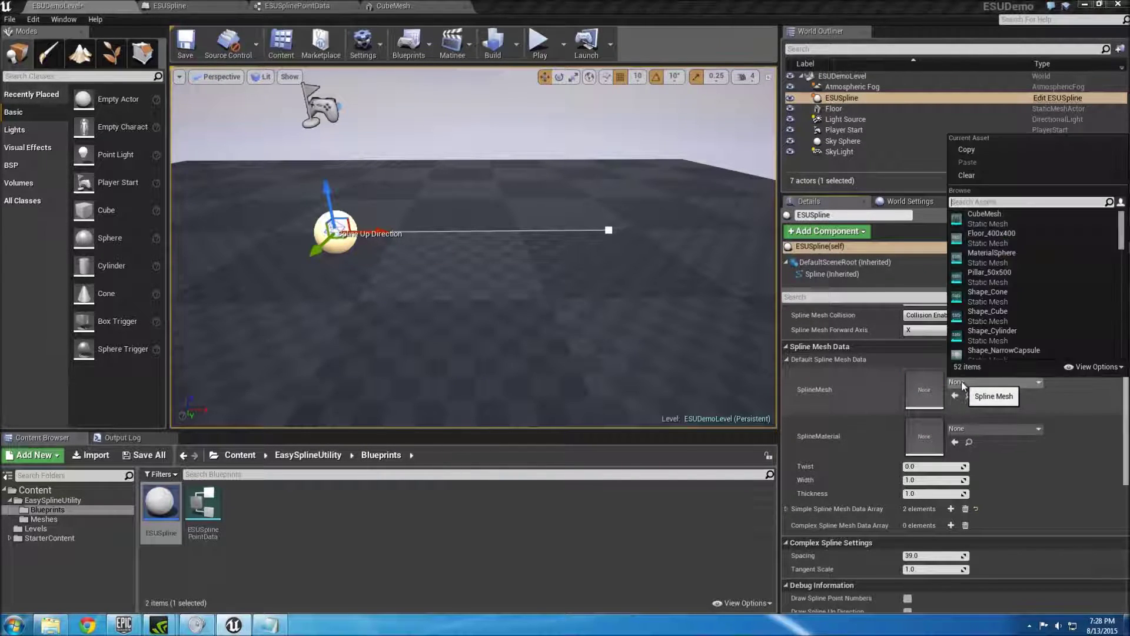
left_click(977, 220)
left_click(960, 432)
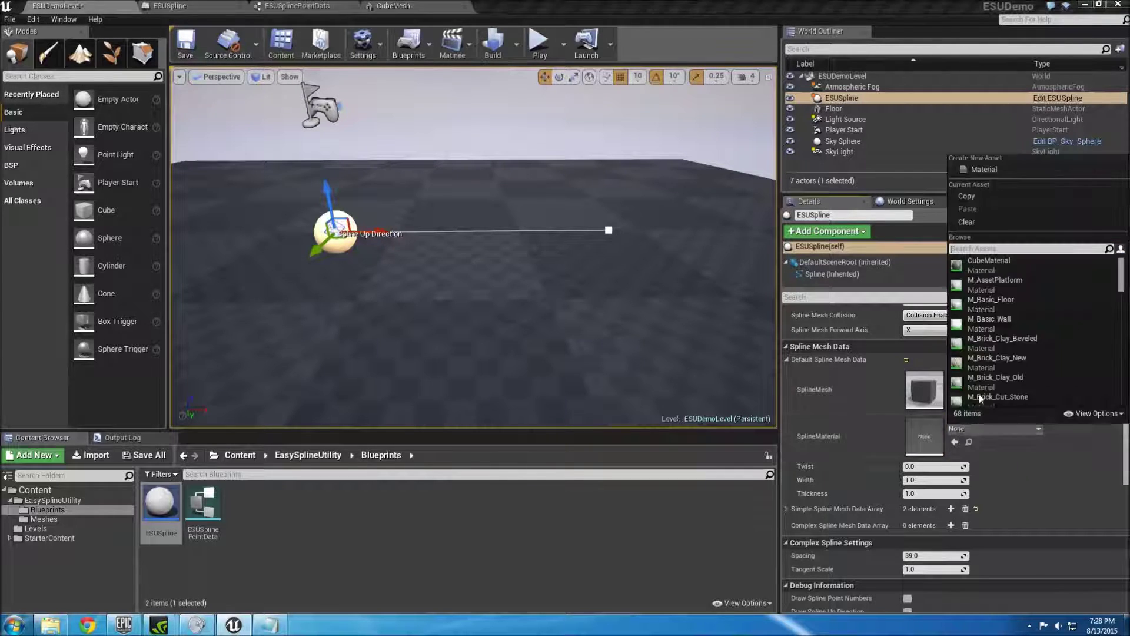
left_click(978, 267)
left_click(787, 509)
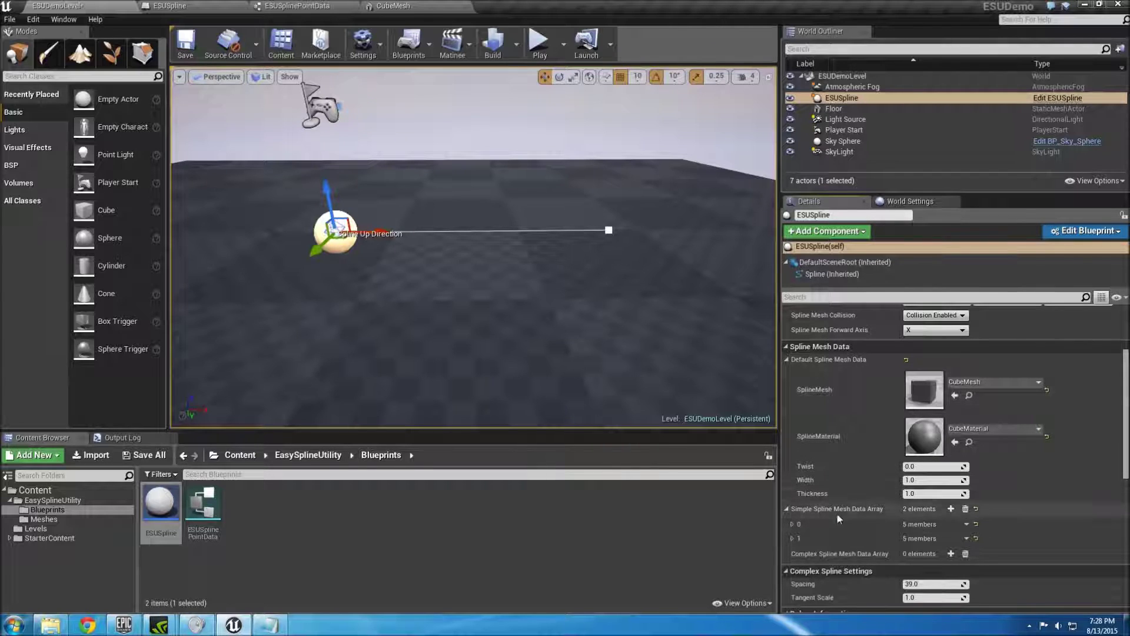
Expand element 0 of Simple Spline Mesh Data Array and look through its SplineMesh and SplineMaterial fields.
left_click(792, 525)
scroll(821, 530, "down", 3)
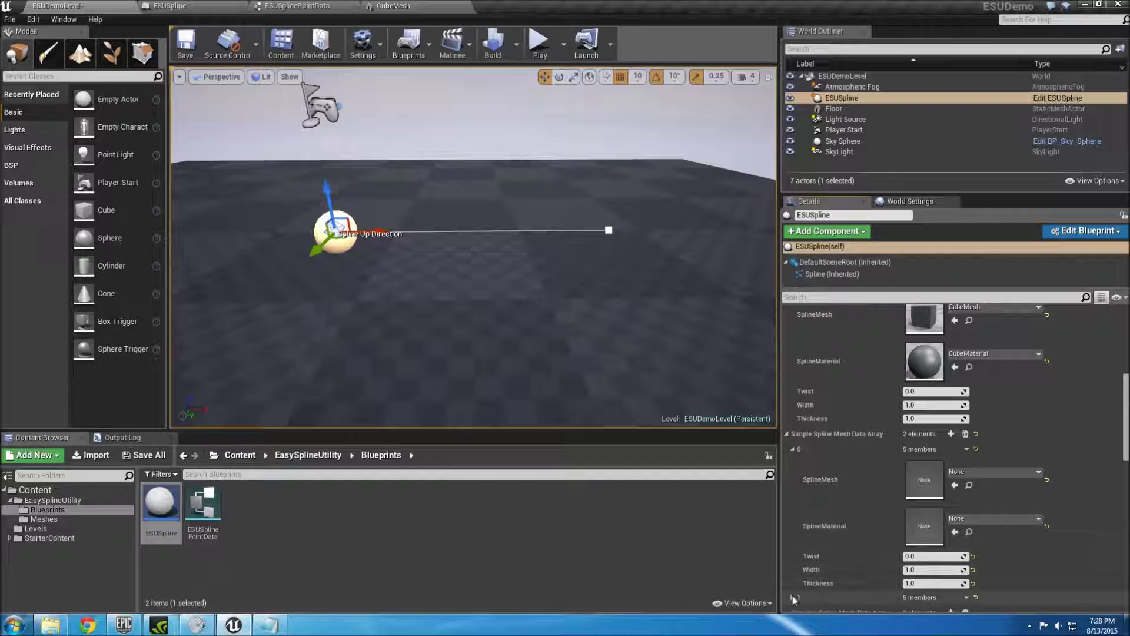
scroll(818, 576, "down", 4)
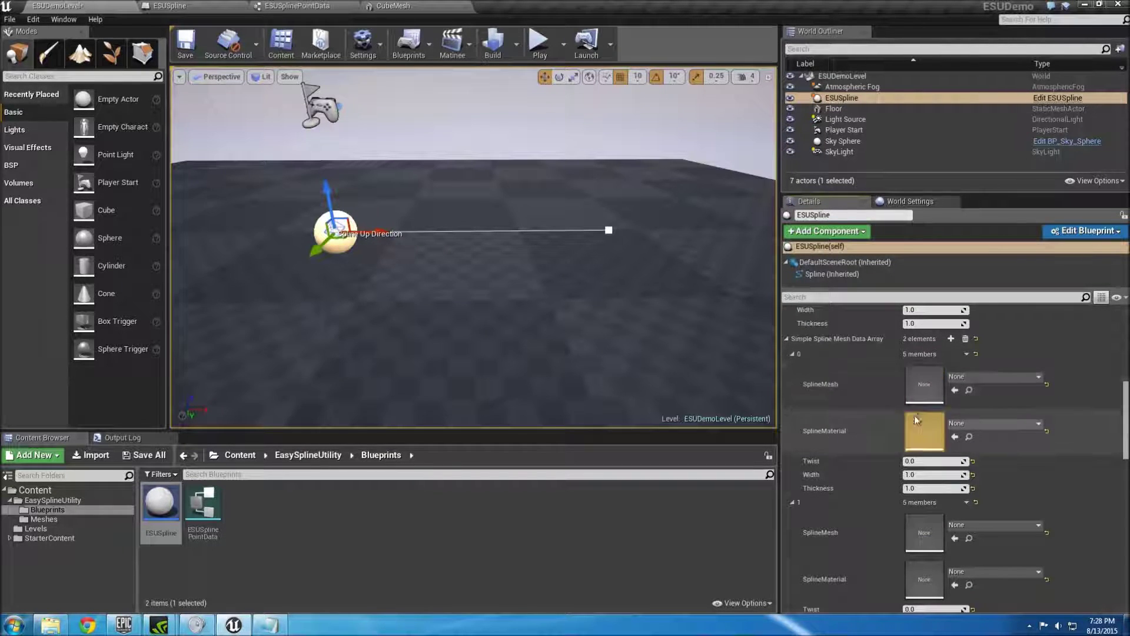
scroll(887, 388, "up", 5)
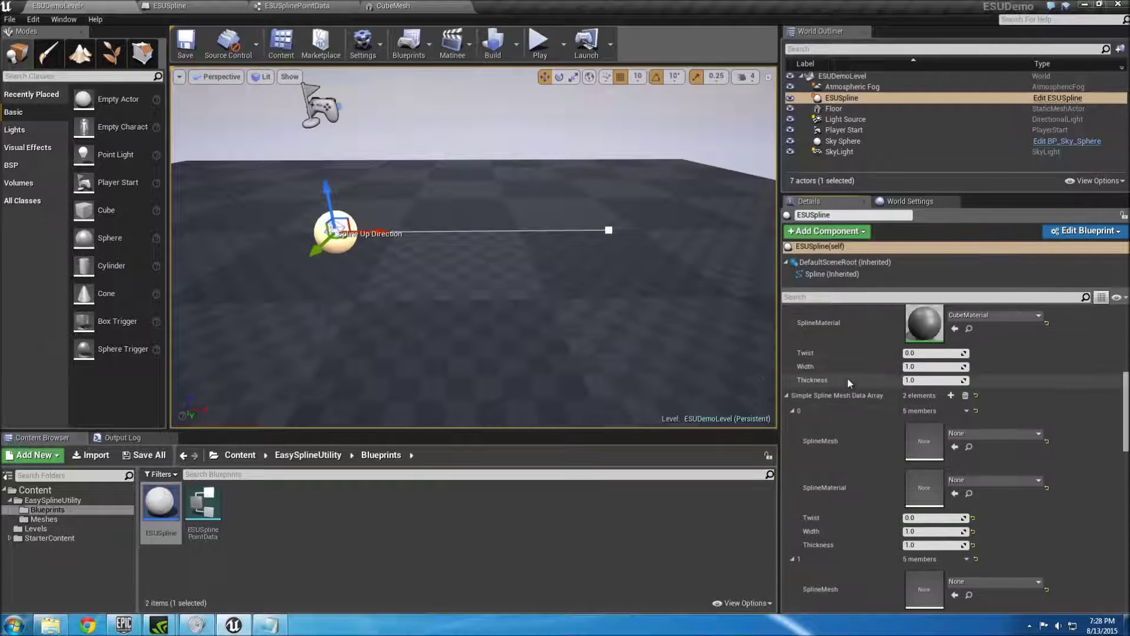
scroll(919, 400, "up", 2)
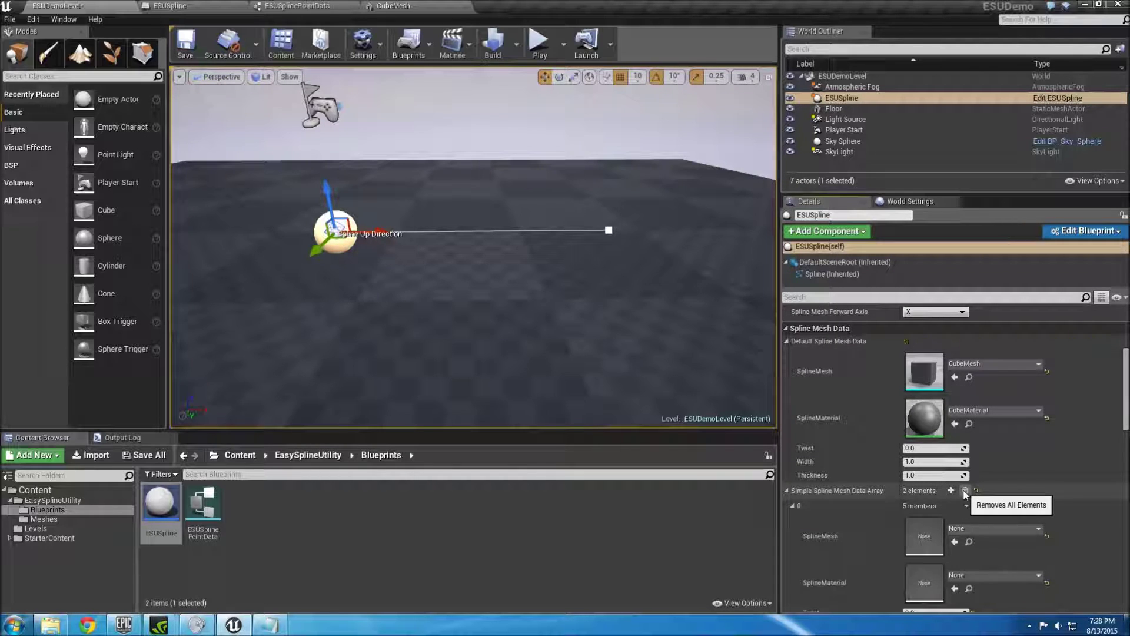
scroll(923, 542, "down", 2)
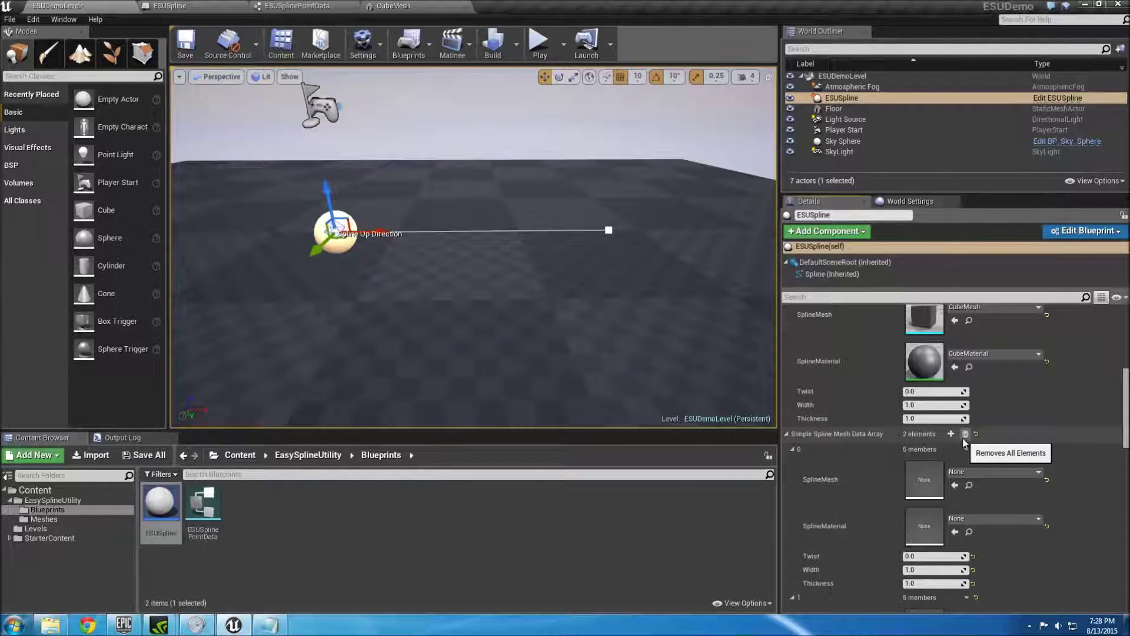
scroll(966, 442, "up", 3)
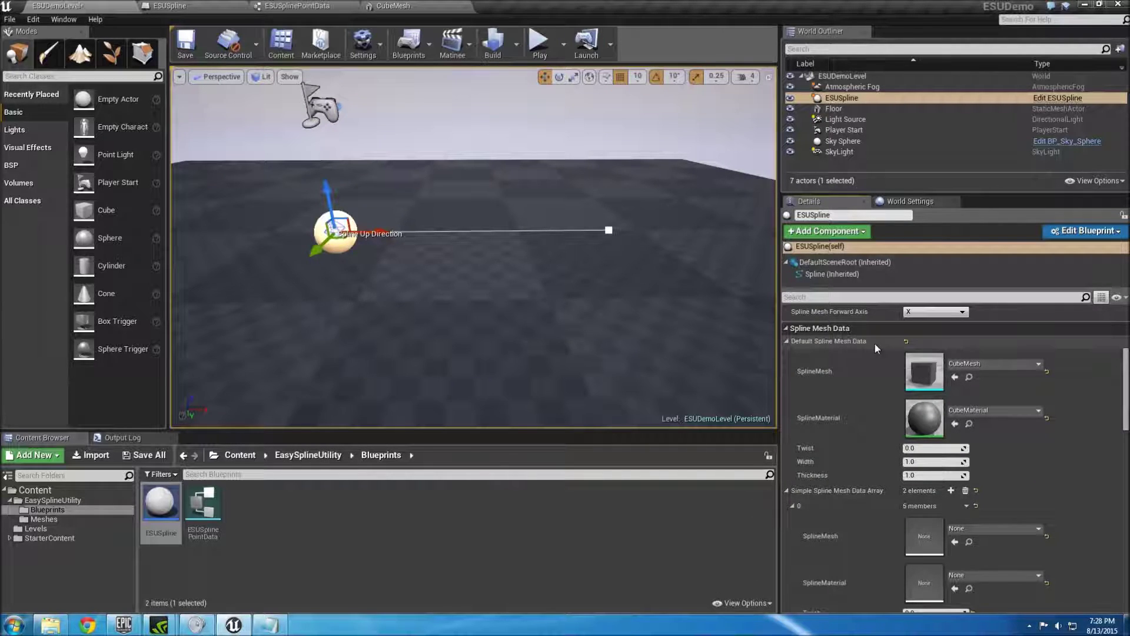
scroll(1001, 498, "down", 2)
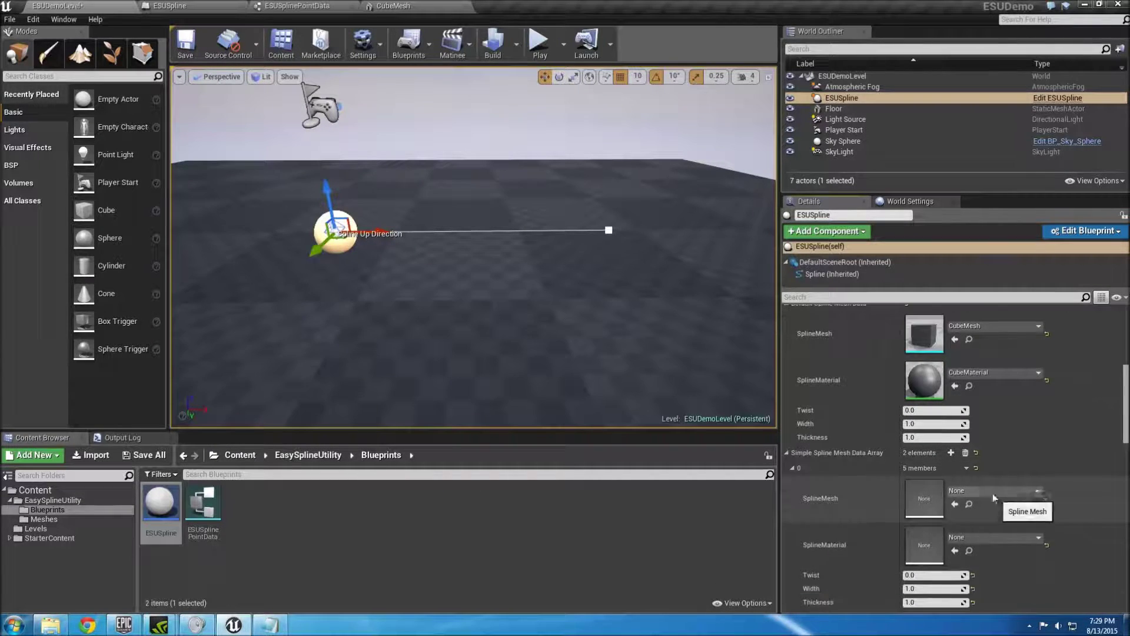
left_click(966, 453)
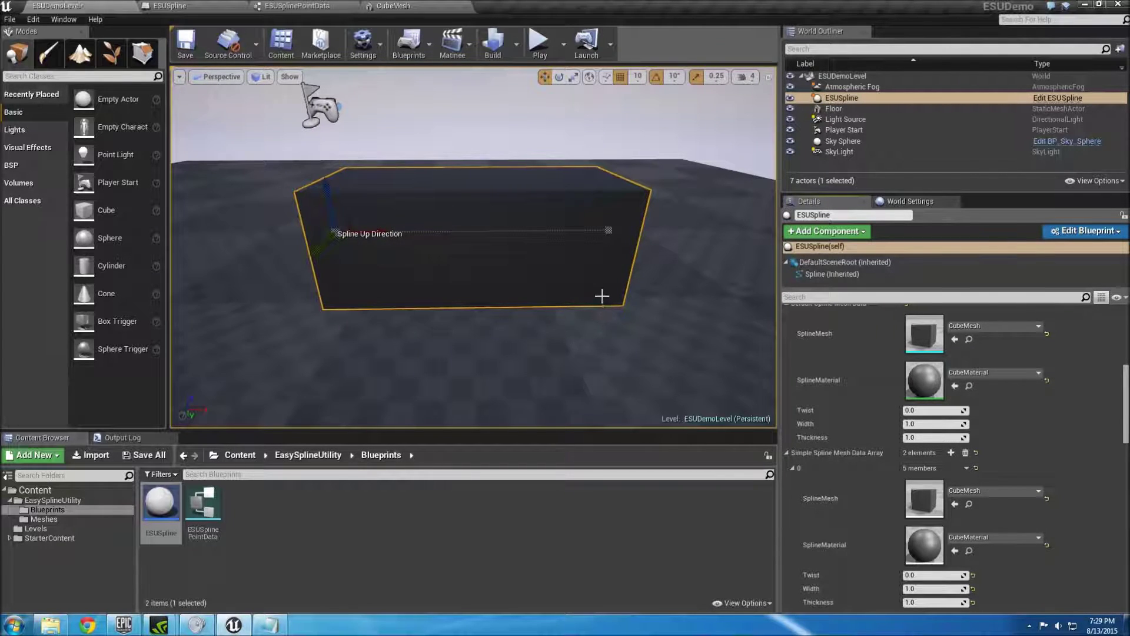
scroll(601, 296, "down", 5)
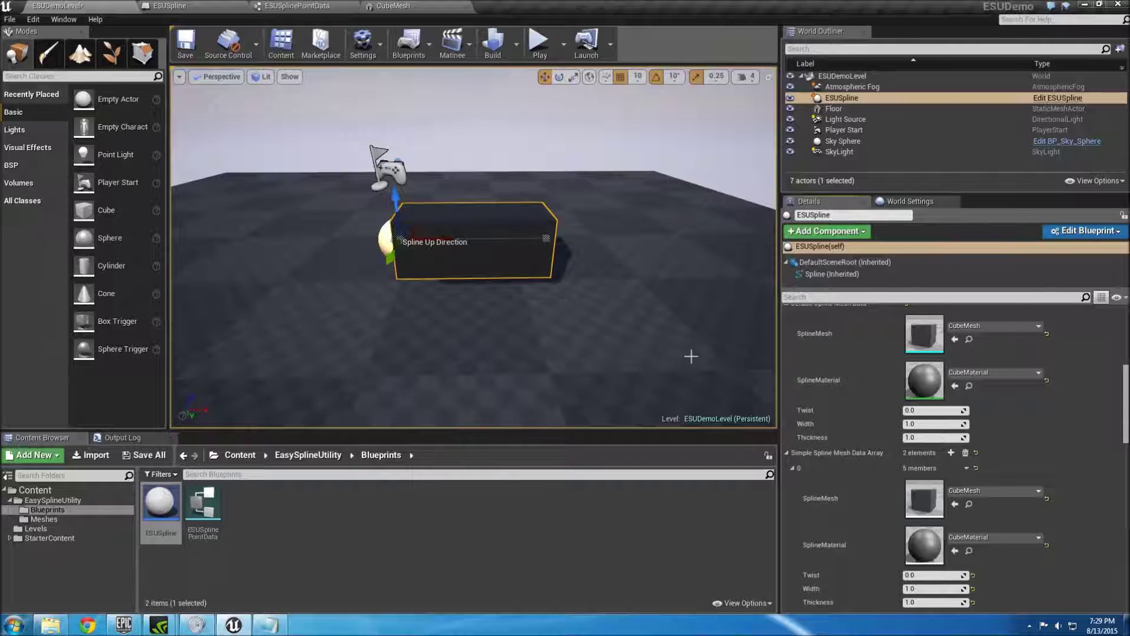
scroll(899, 397, "down", 5)
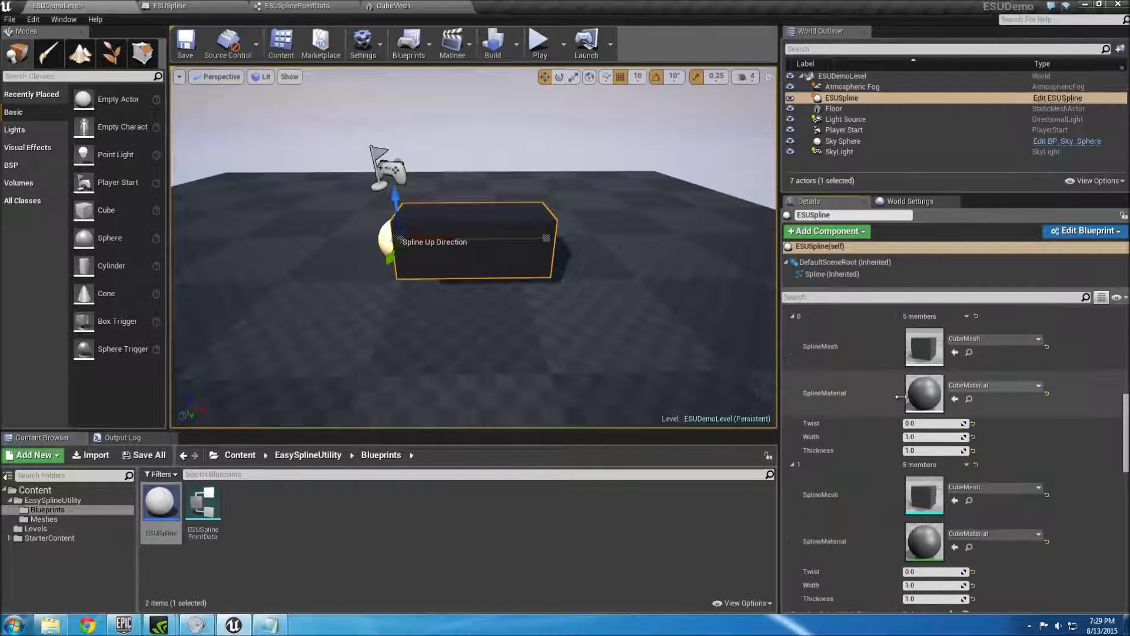
scroll(892, 396, "up", 1)
left_click(785, 319)
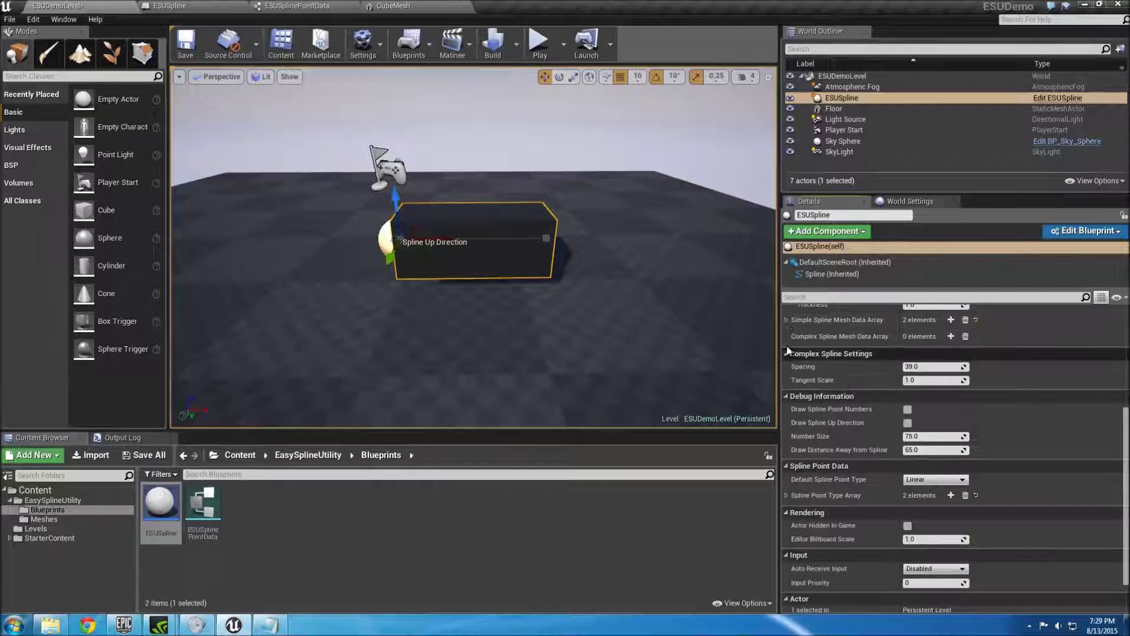
scroll(789, 356, "up", 6)
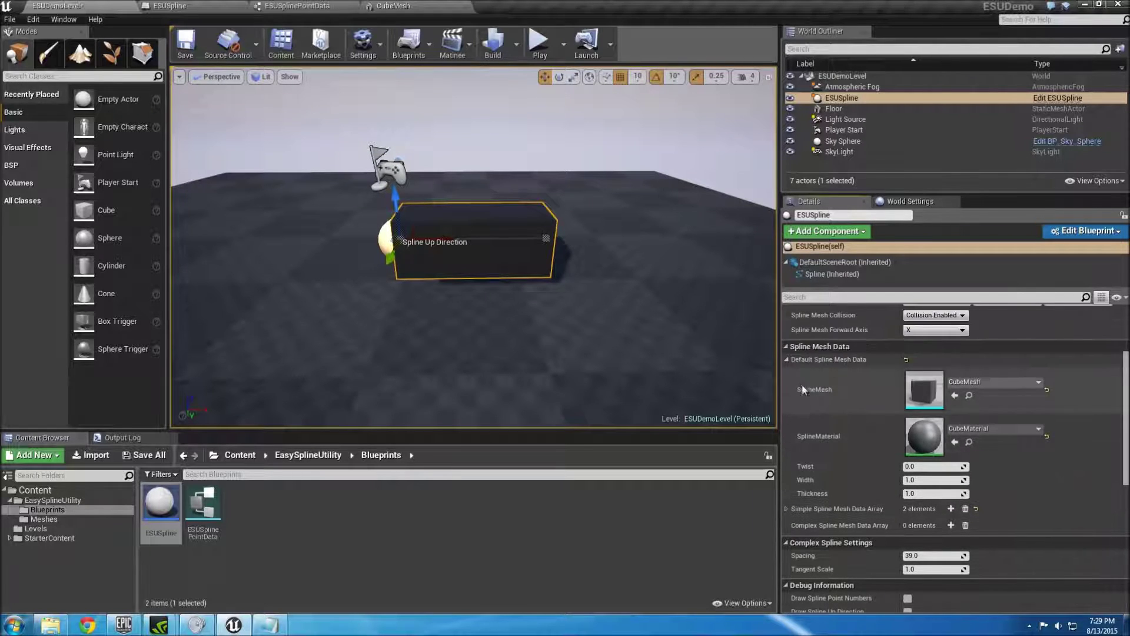
scroll(803, 384, "up", 3)
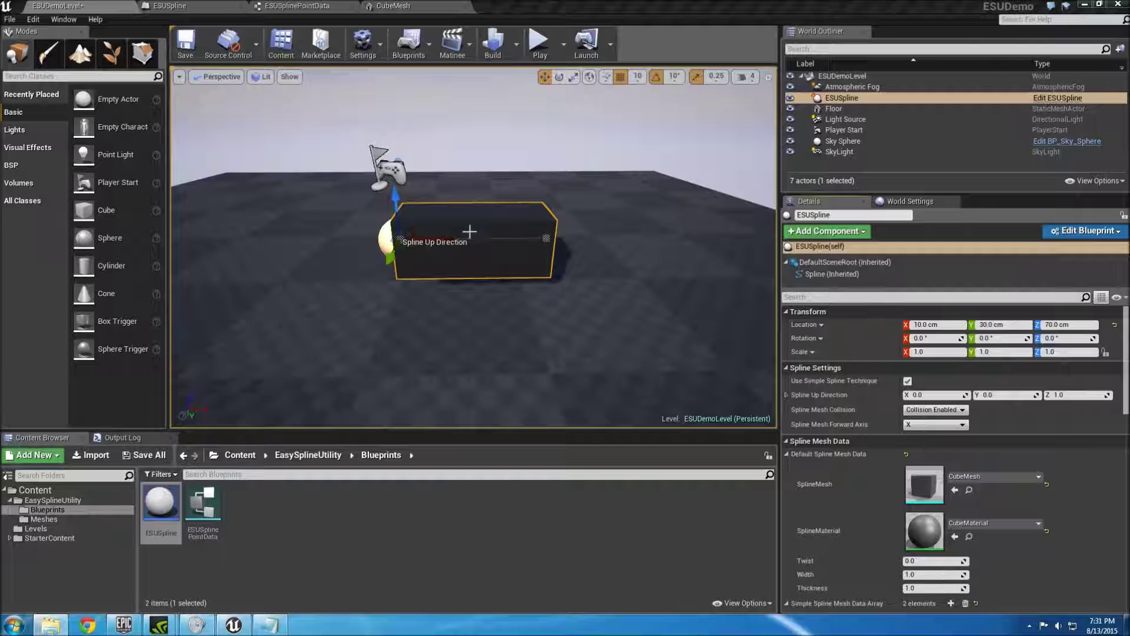
left_click(547, 237)
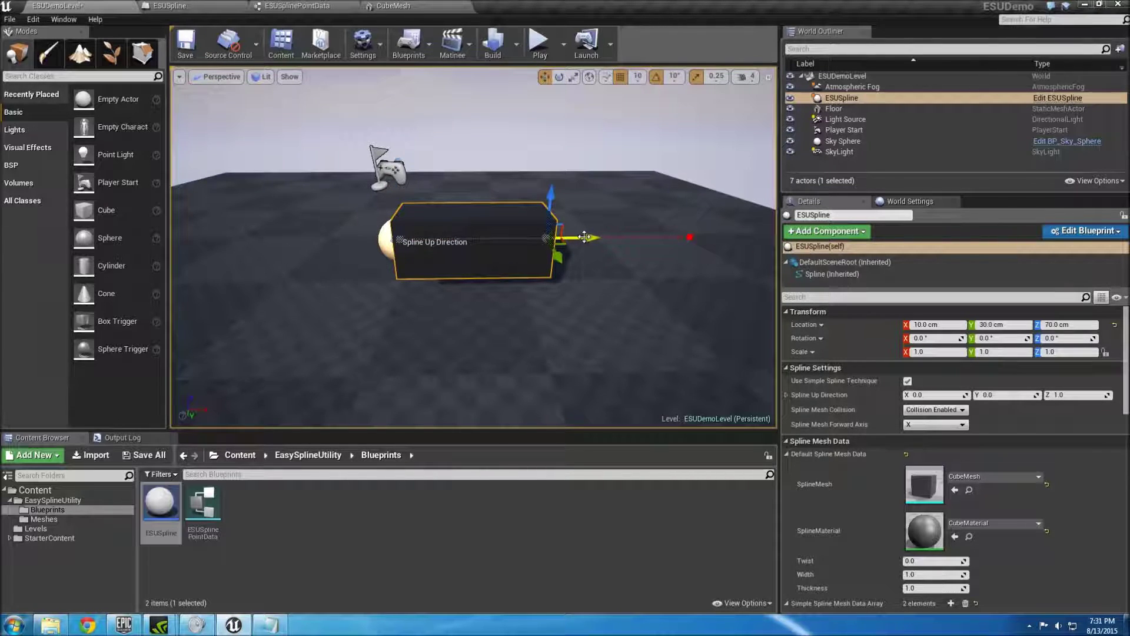
left_click_drag(585, 237, 660, 237)
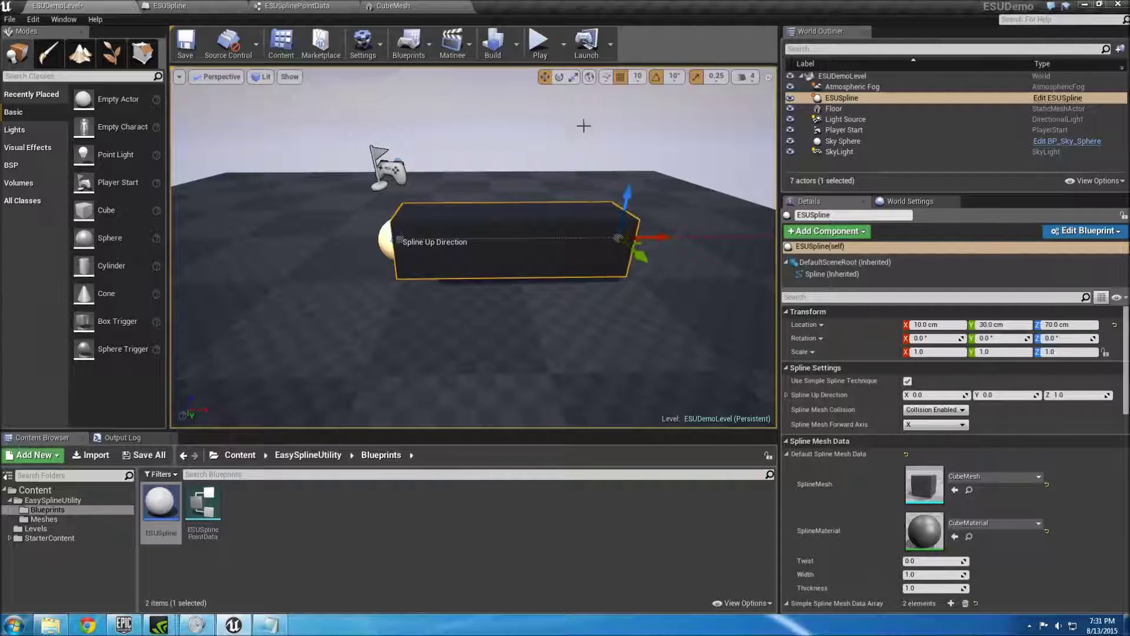
left_click(559, 79)
left_click(574, 79)
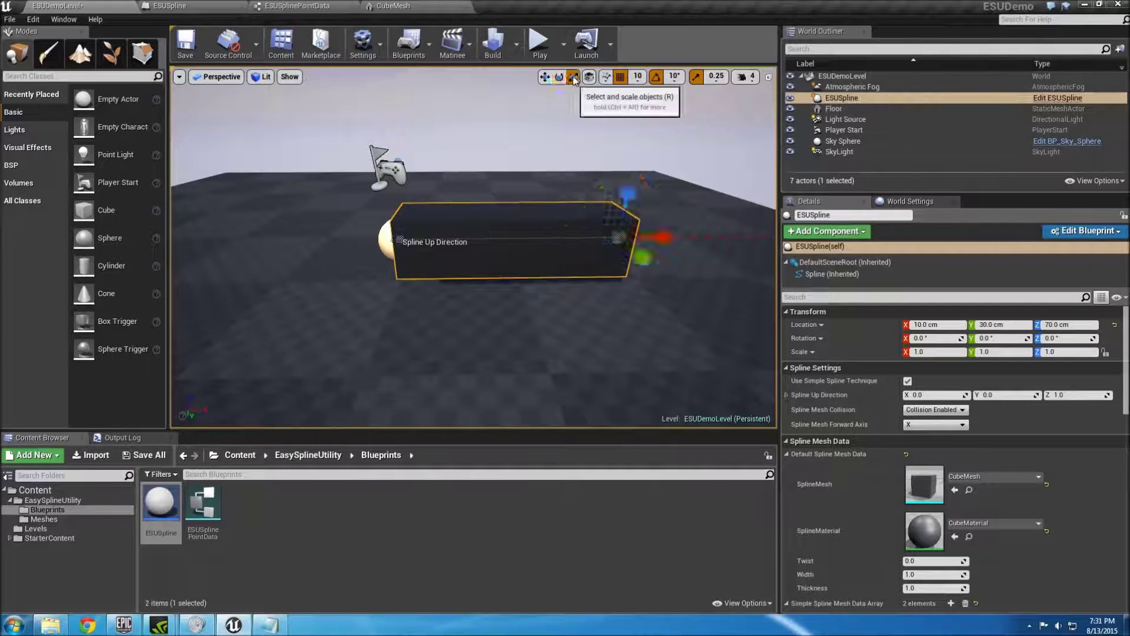
scroll(673, 270, "down", 3)
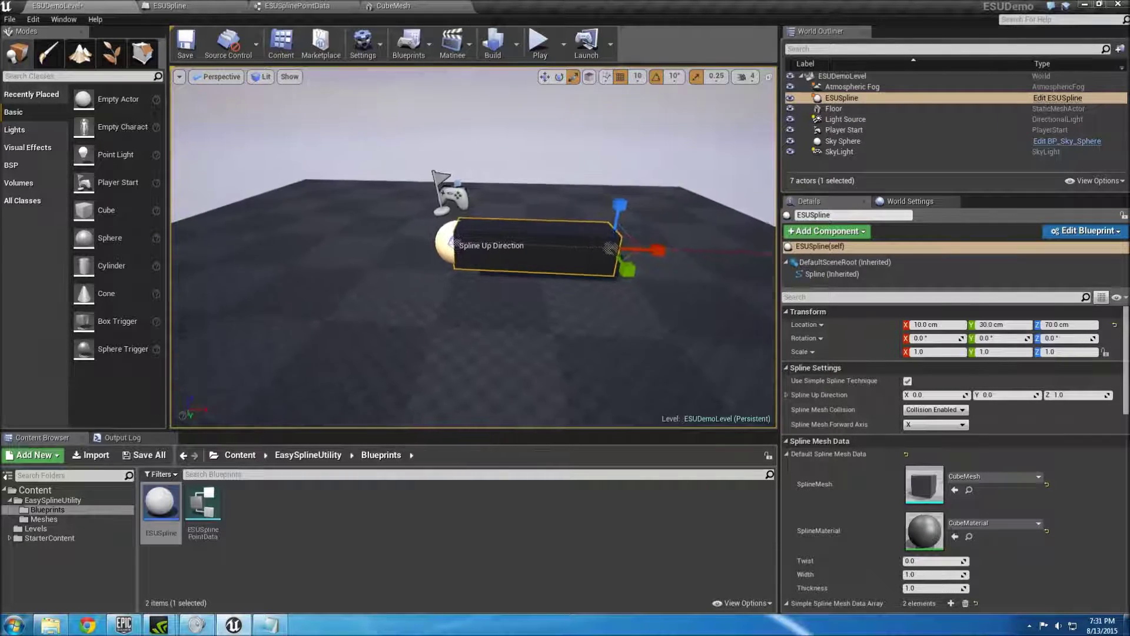
middle_click_drag(674, 270, 674, 265)
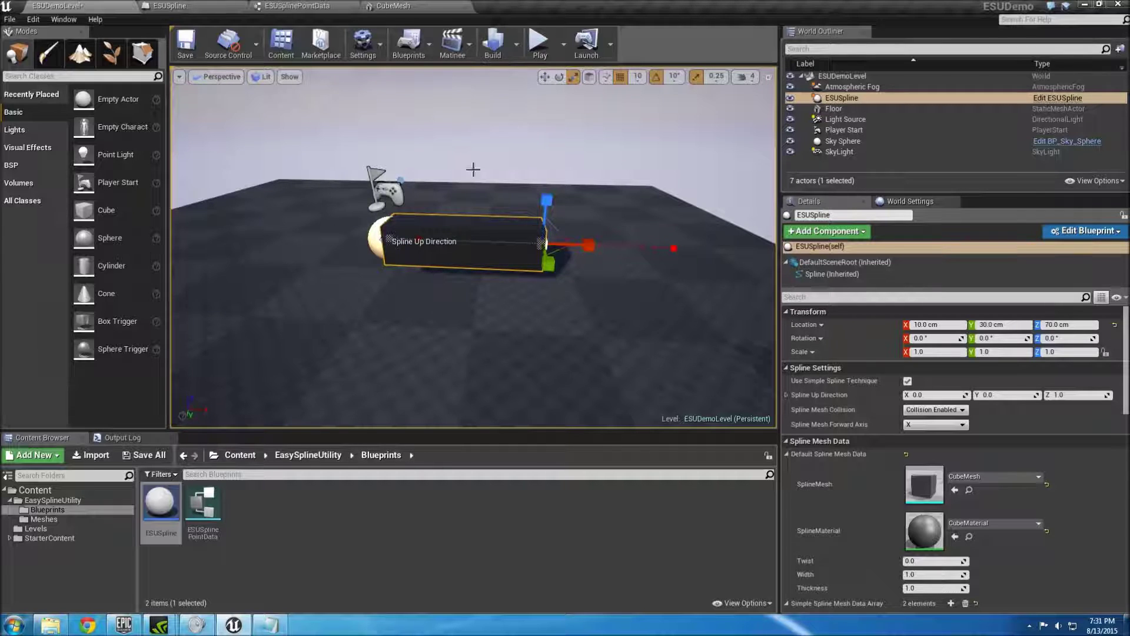
left_click(545, 77)
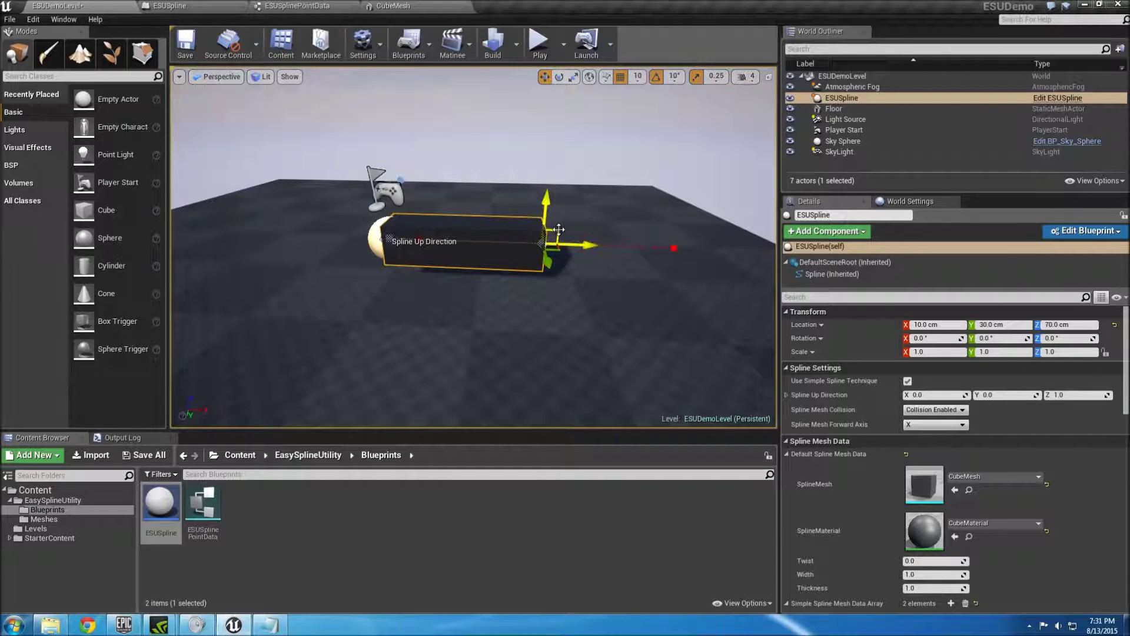
left_click(559, 78)
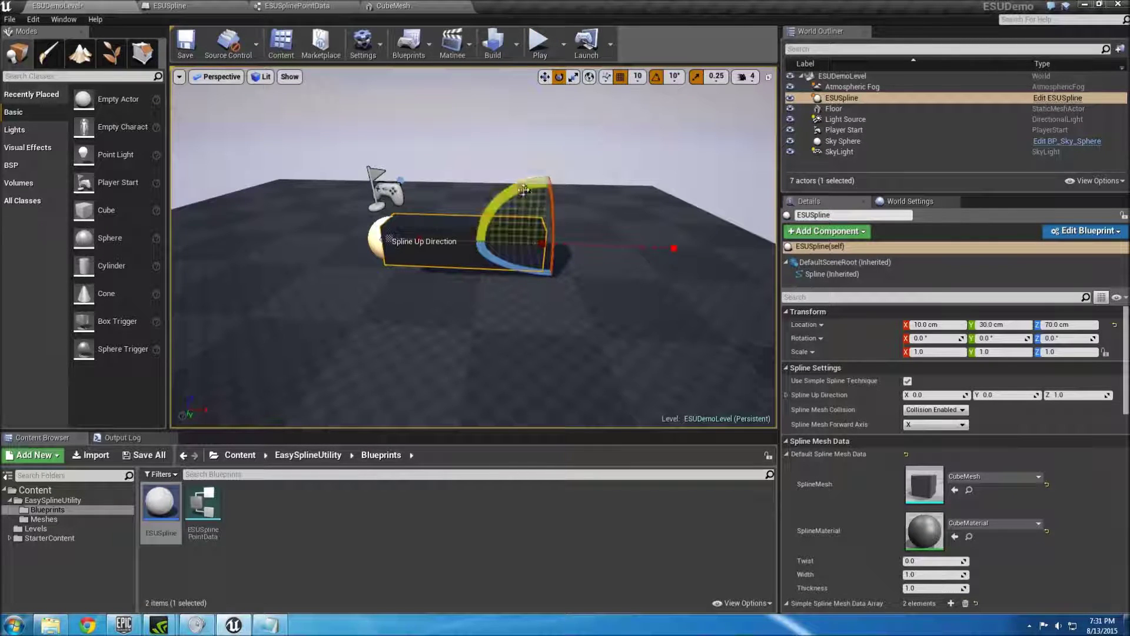
left_click_drag(524, 190, 537, 273)
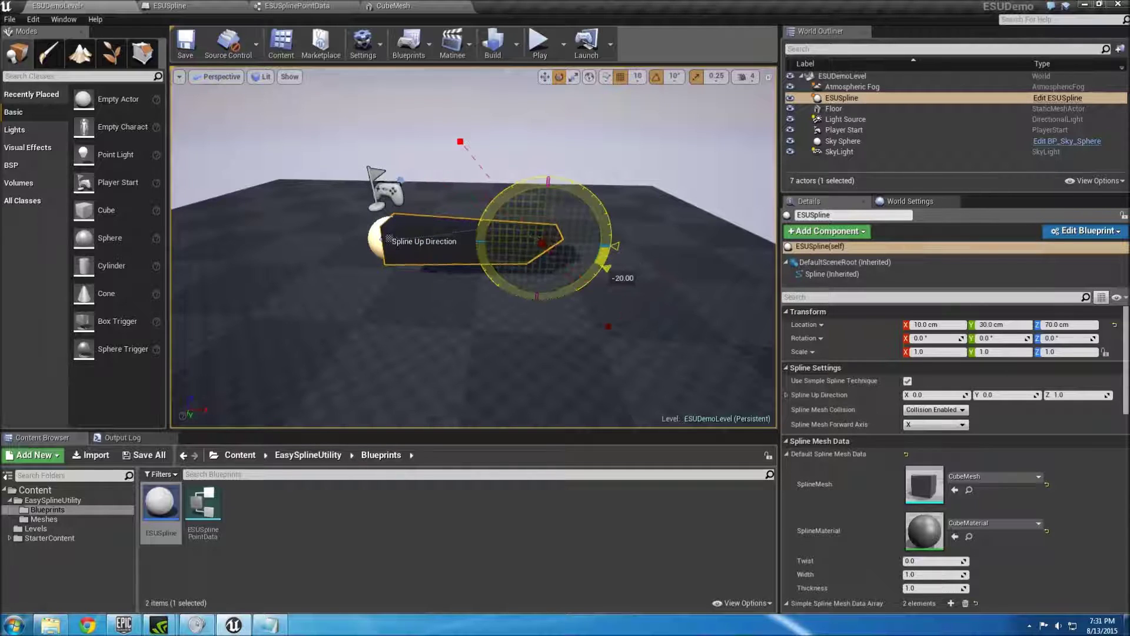
left_click_drag(606, 268, 608, 214)
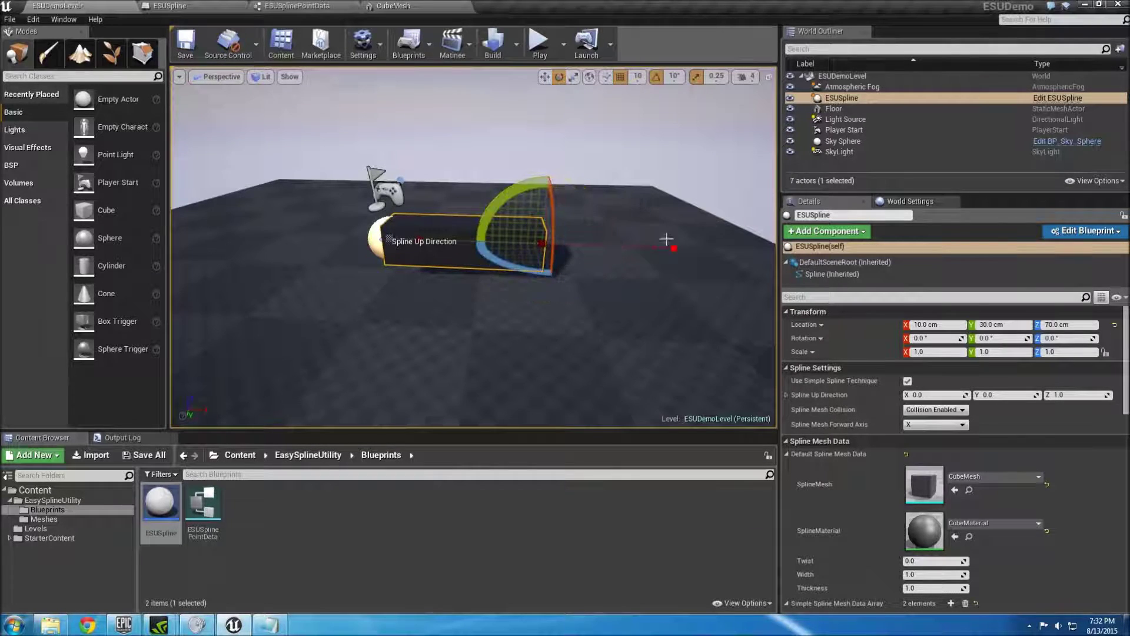
Add a spline point on the segment, raise it, then delete it to straighten the mesh.
right_click(461, 241)
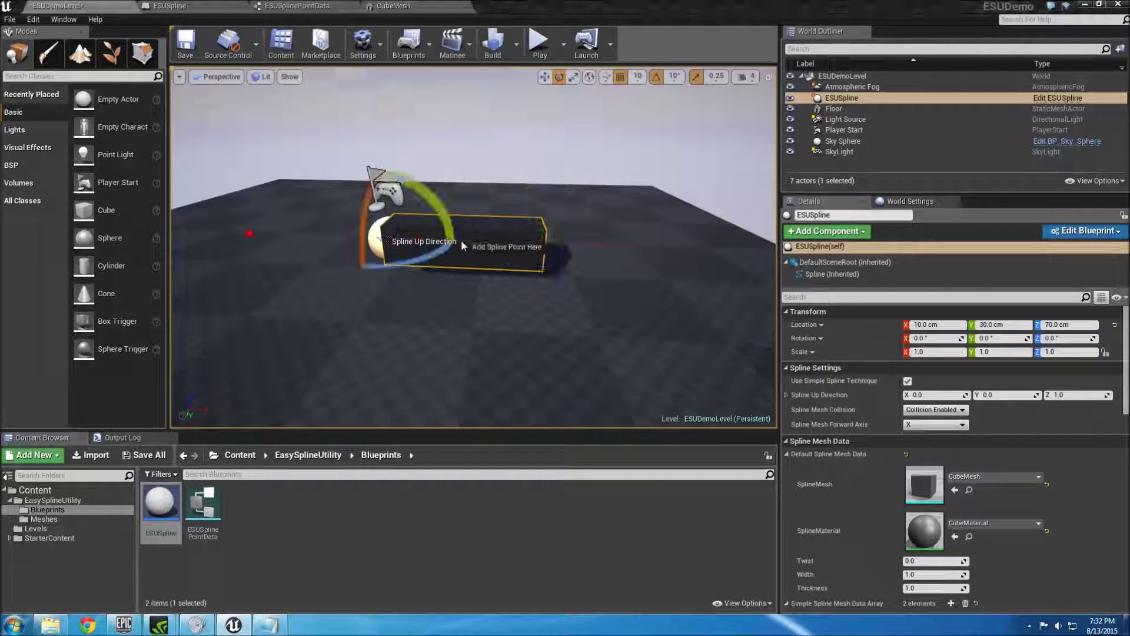
left_click(498, 247)
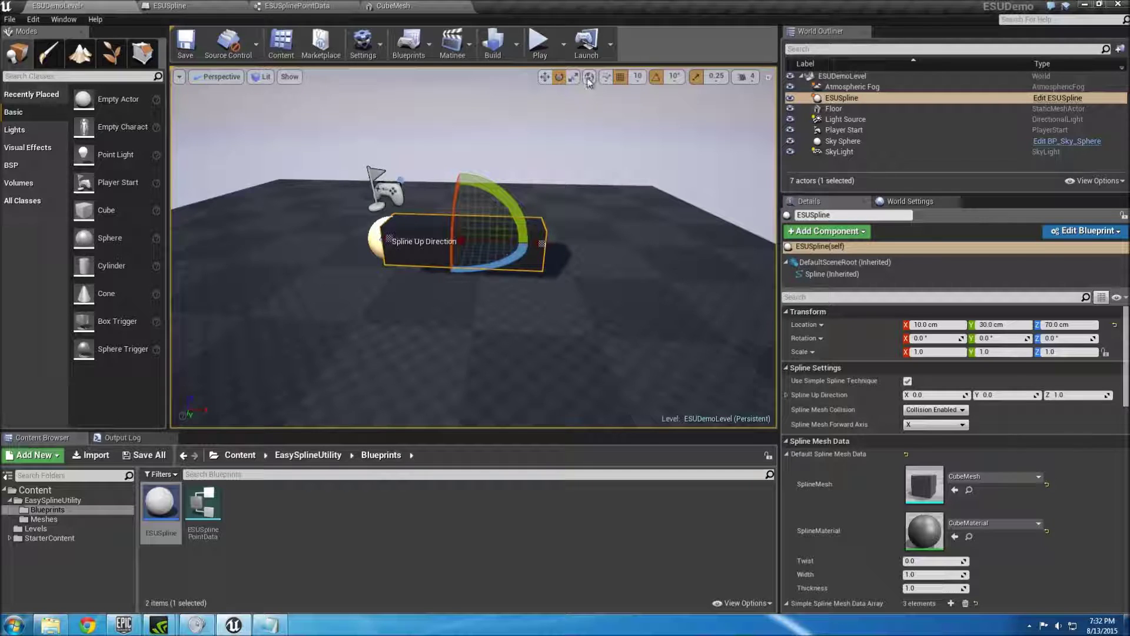
left_click(544, 77)
left_click_drag(465, 202, 486, 158)
right_click(465, 200)
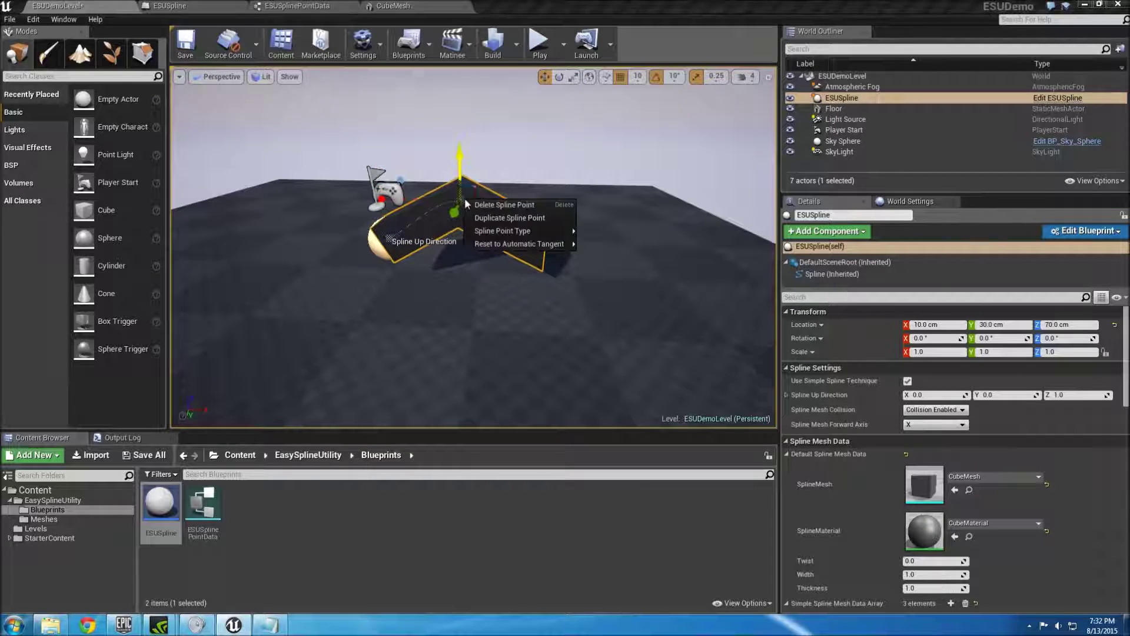
left_click(497, 205)
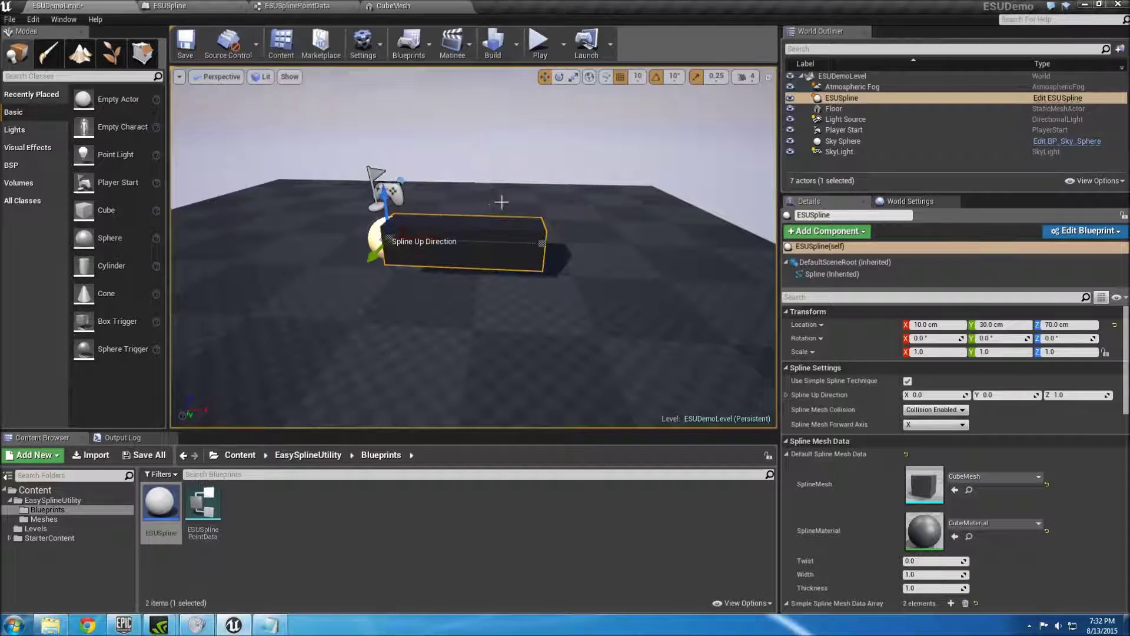
Add another spline point and pull it right to lengthen the cube-mesh spline.
right_click(468, 240)
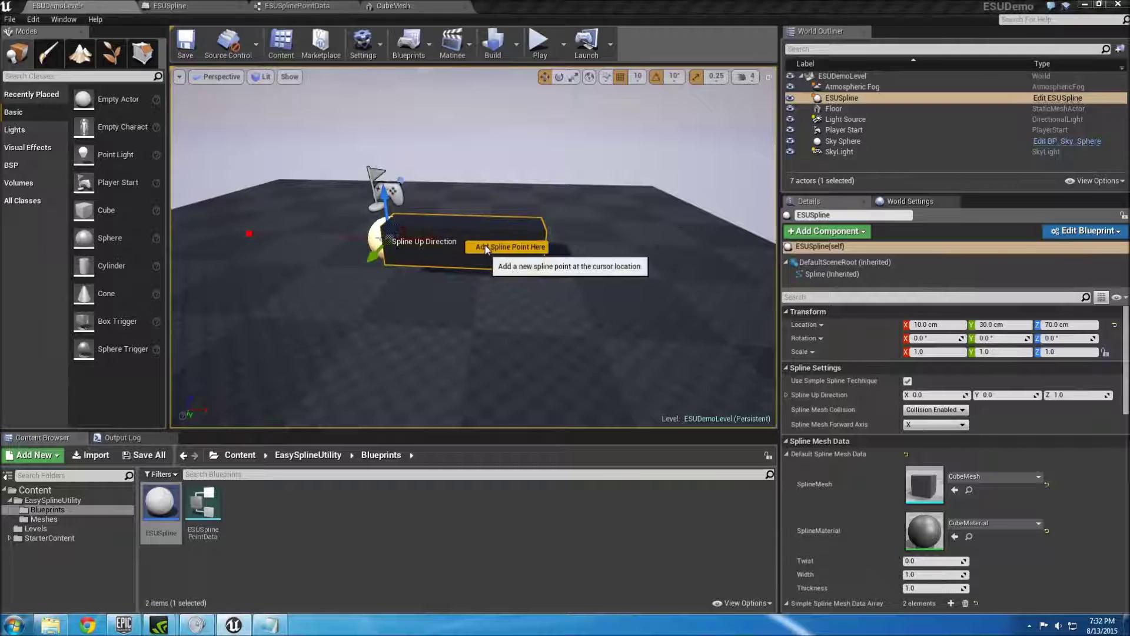
left_click(518, 246)
left_click_drag(526, 242, 695, 249)
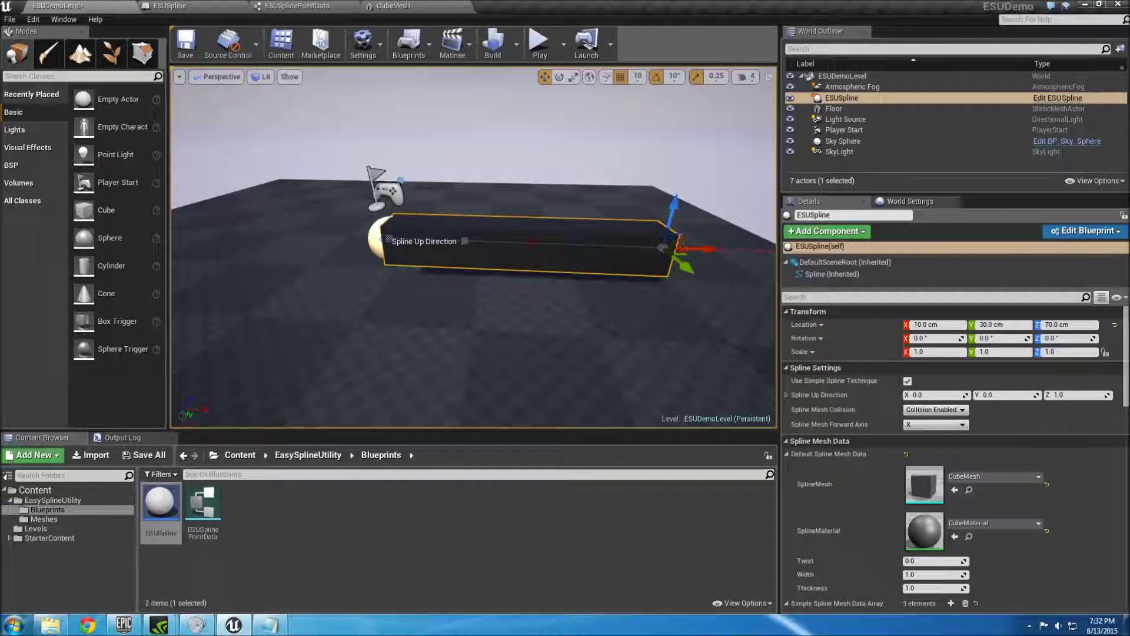
right_click(584, 243)
right_click(582, 240)
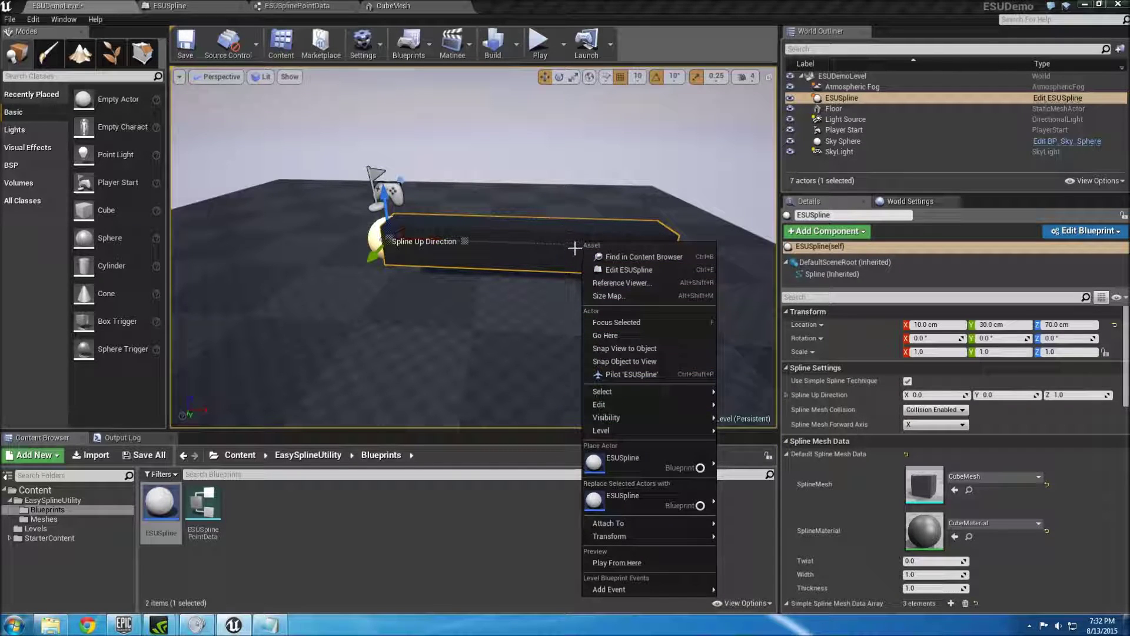
left_click(578, 246)
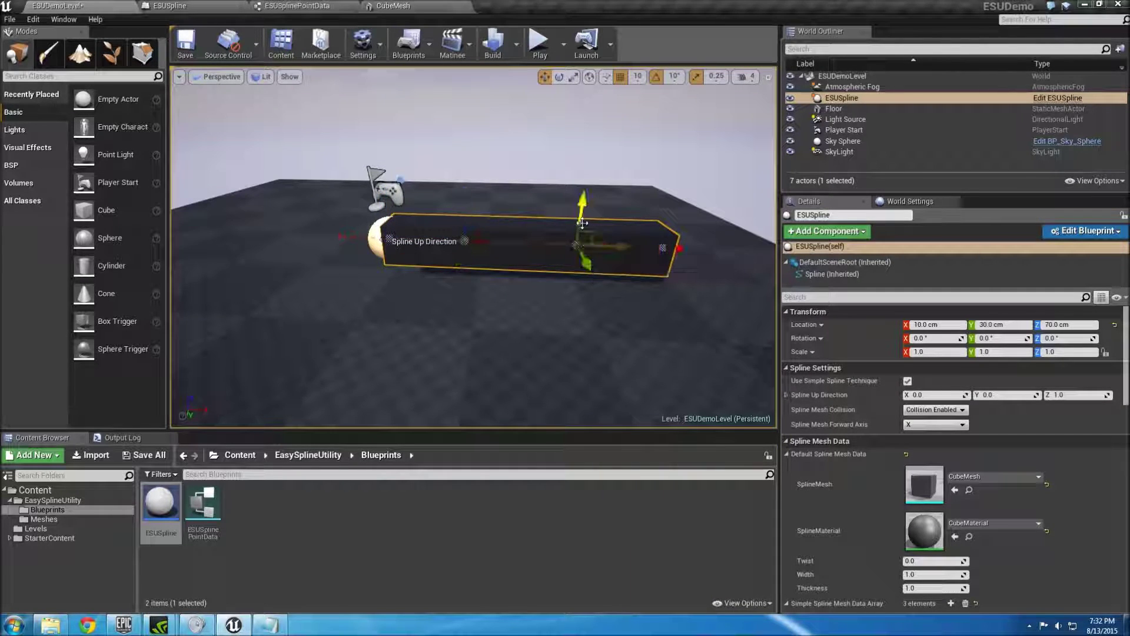
Raise the middle, left and right spline points to bend the mesh into an arch.
left_click_drag(582, 223, 590, 158)
left_click(464, 241)
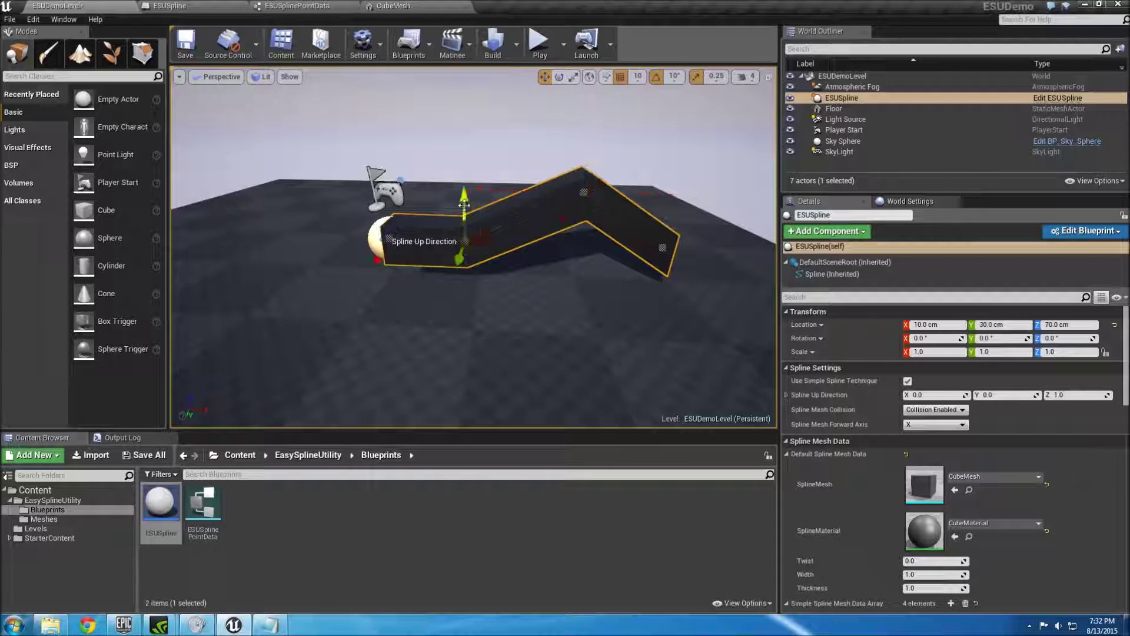
left_click_drag(465, 204, 469, 130)
left_click(584, 193)
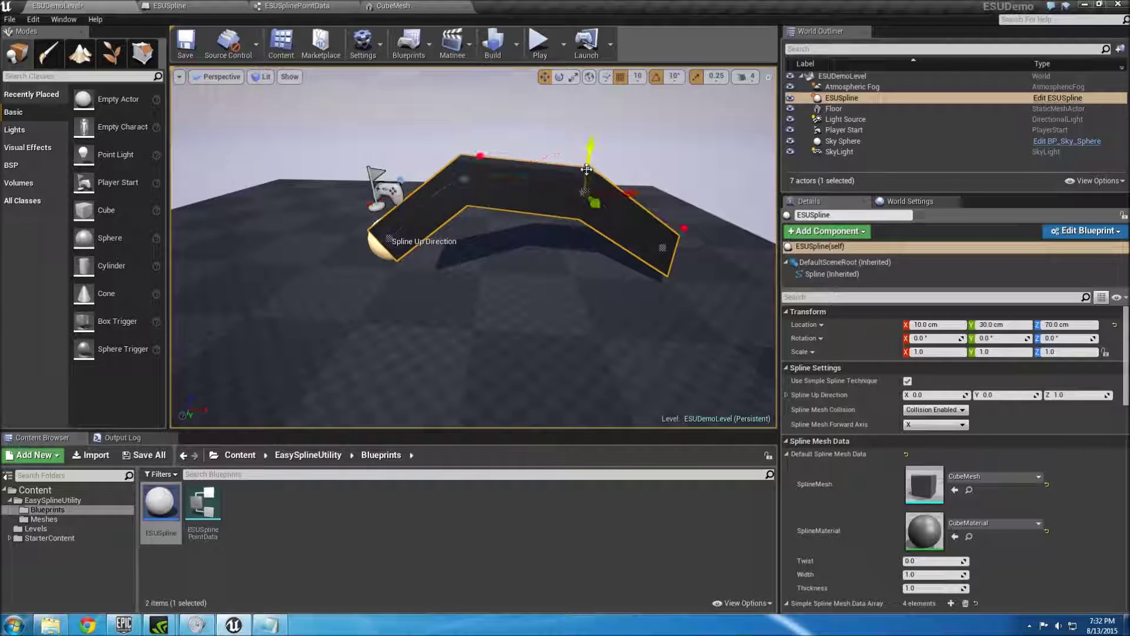
left_click_drag(592, 154, 593, 139)
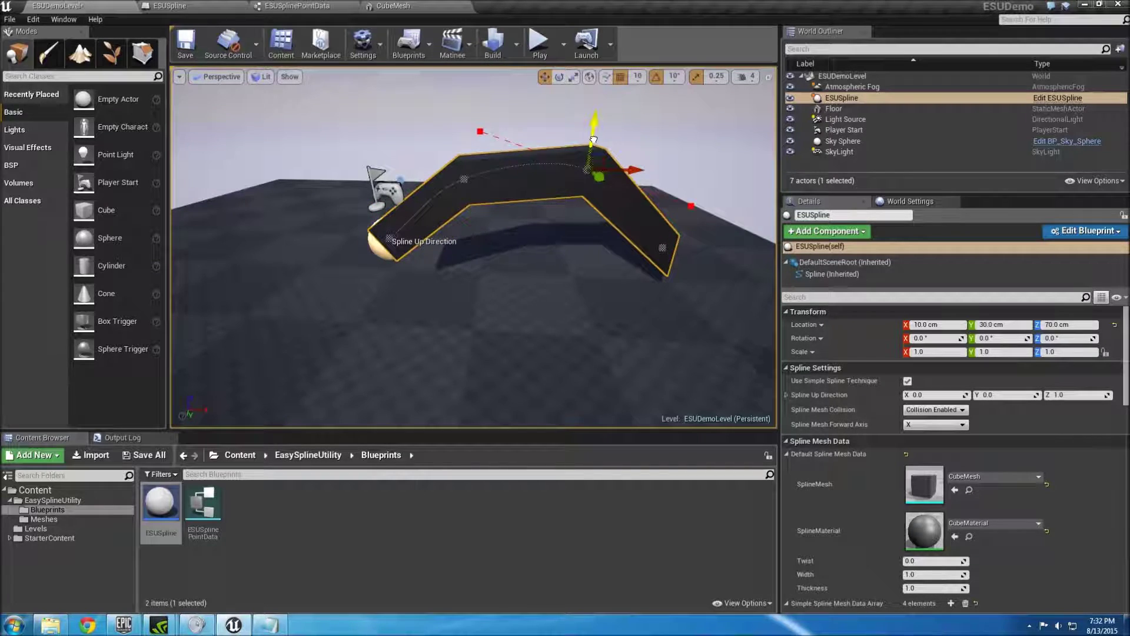
left_click(464, 179)
left_click_drag(464, 139, 464, 127)
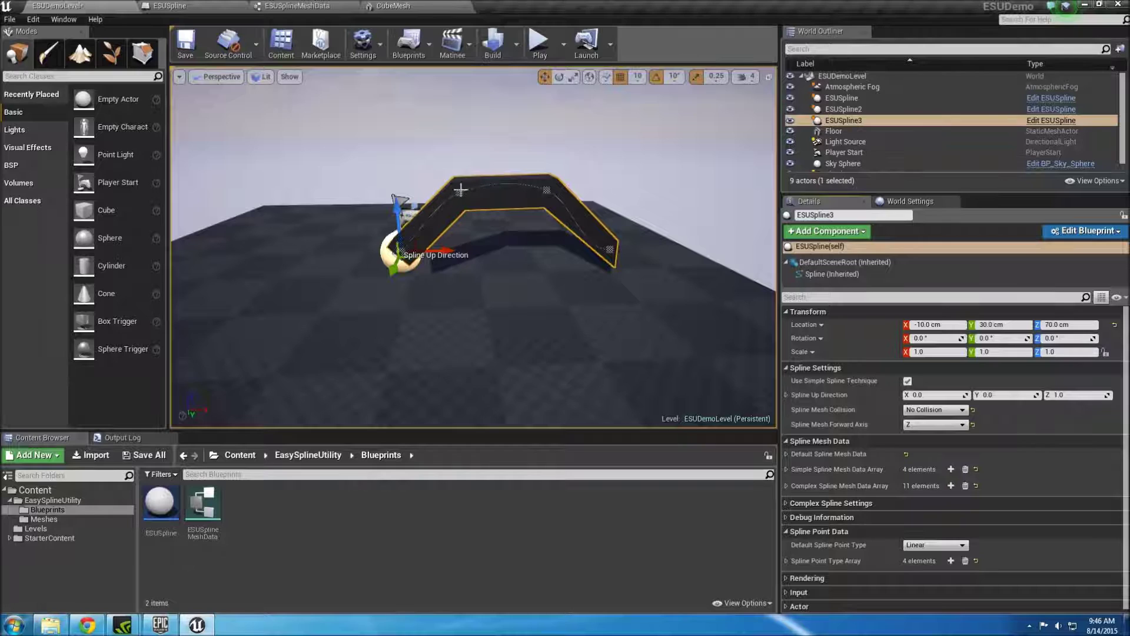
left_click(908, 381)
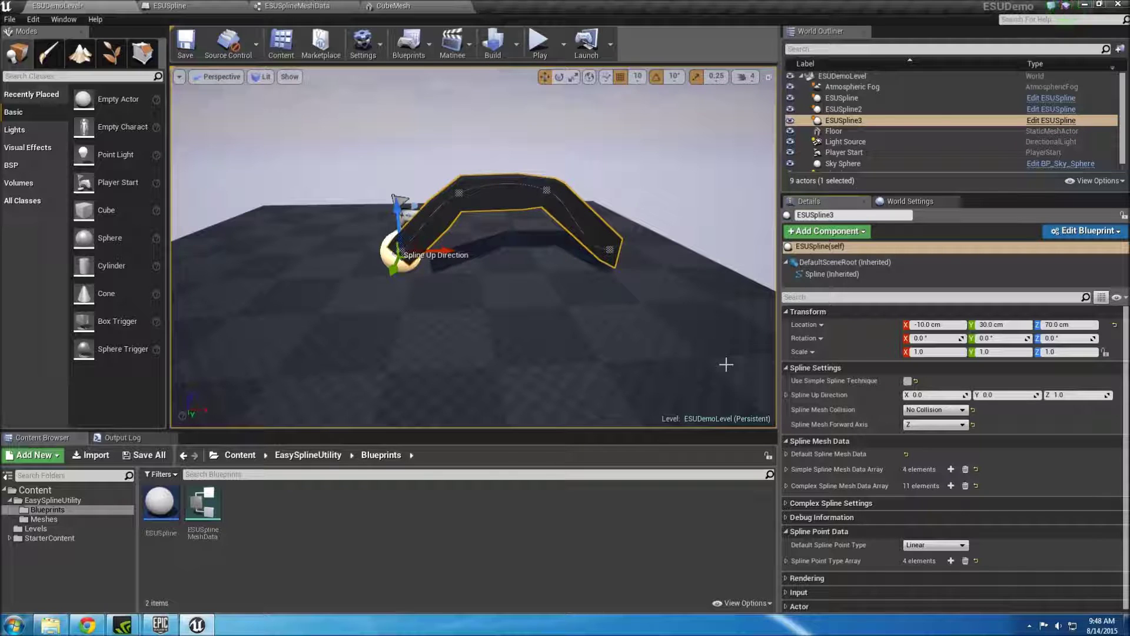
left_click(907, 380)
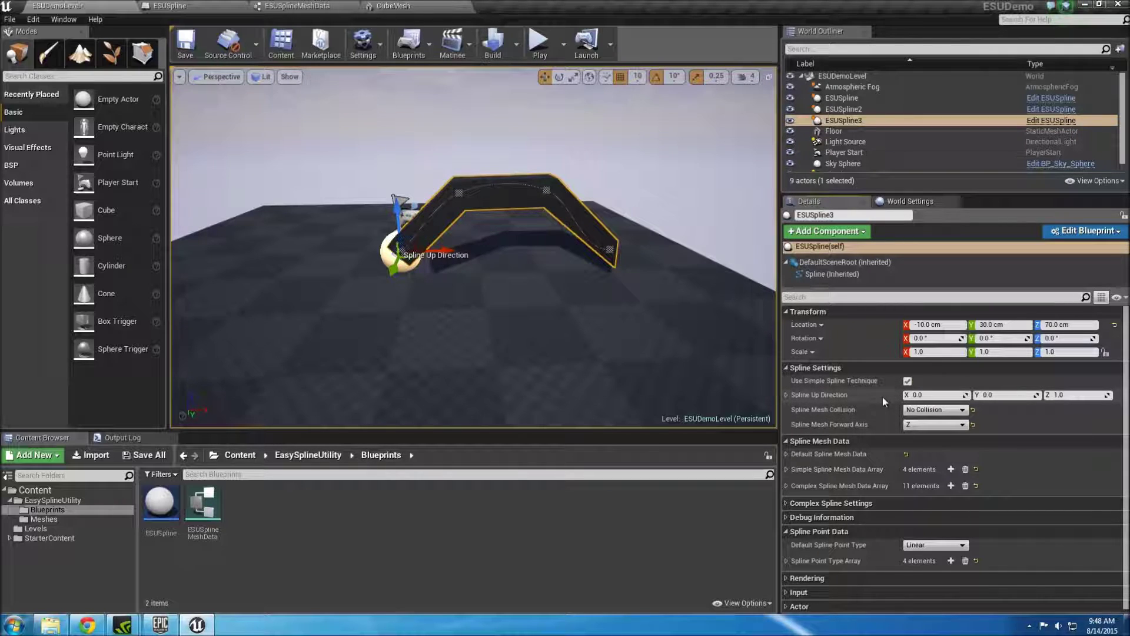
Switch the spline mesh collision to Collision Enabled, then back to No Collision.
left_click(963, 412)
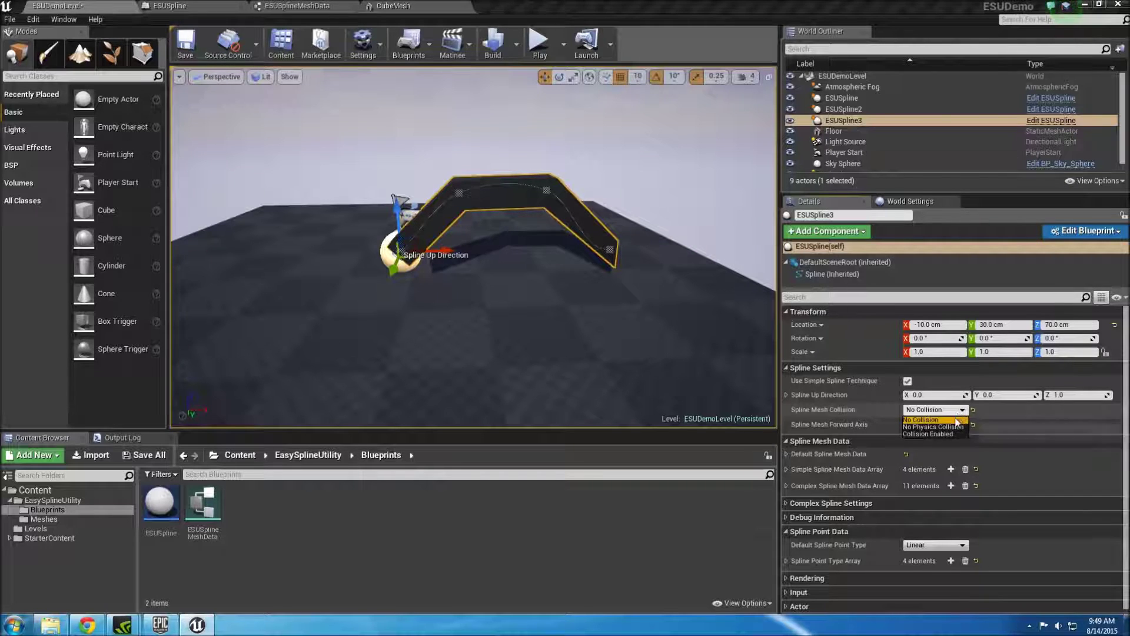
left_click(945, 436)
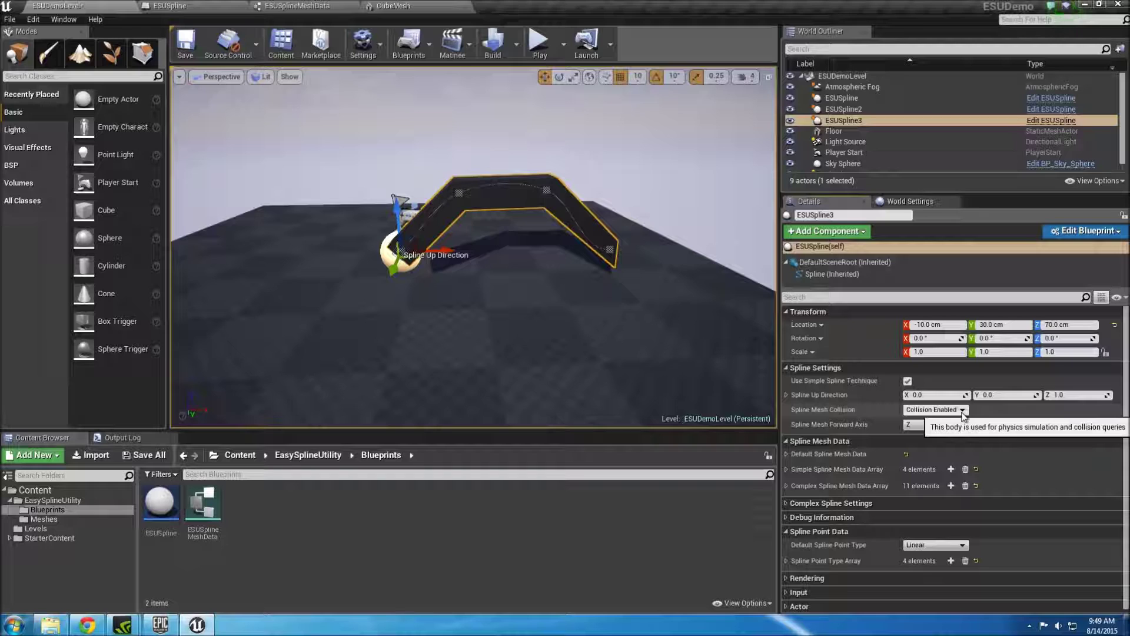
left_click(963, 411)
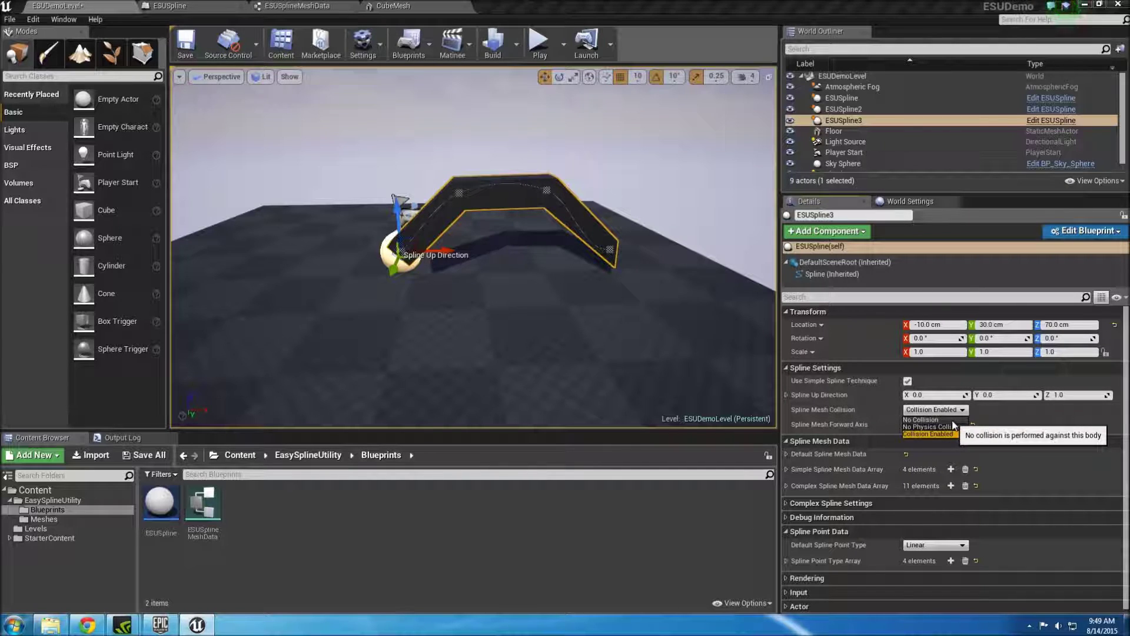
left_click(953, 420)
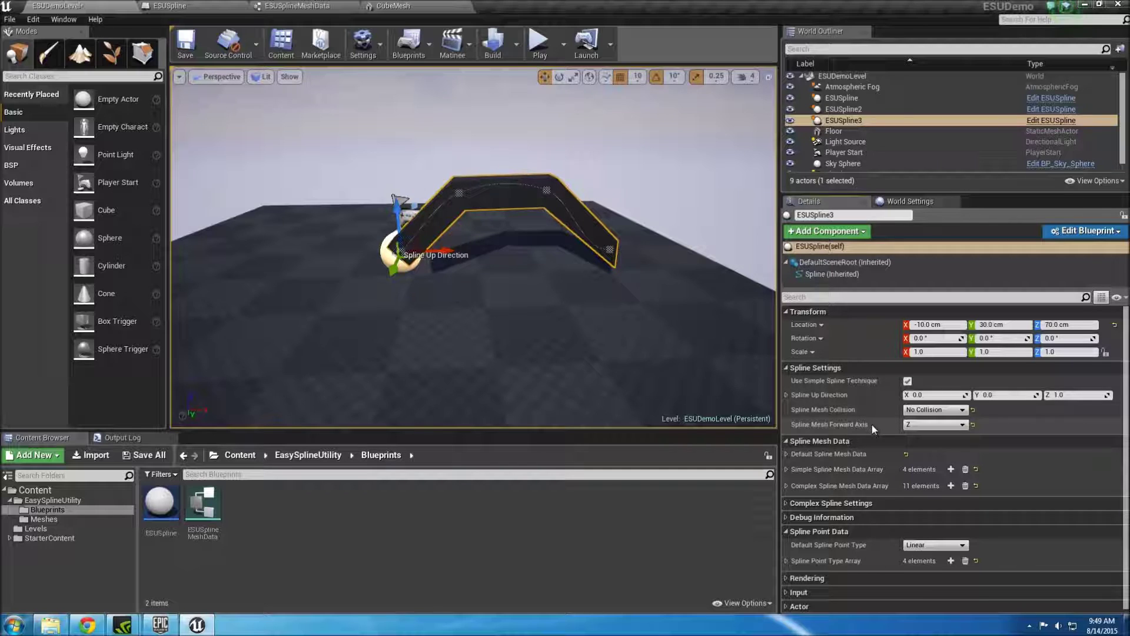
mouse_move(911, 423)
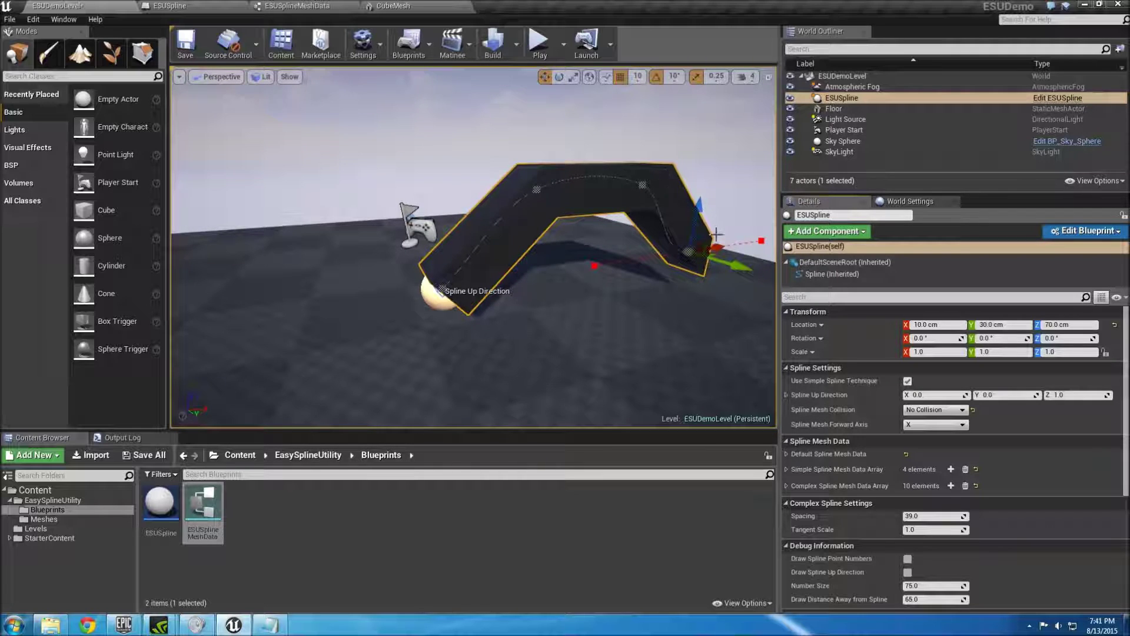
Expand Default Spline Mesh Data to check CubeMesh, CubeMaterial, Twist 0.0, Width 1.0, Thickness 1.0.
left_click(787, 454)
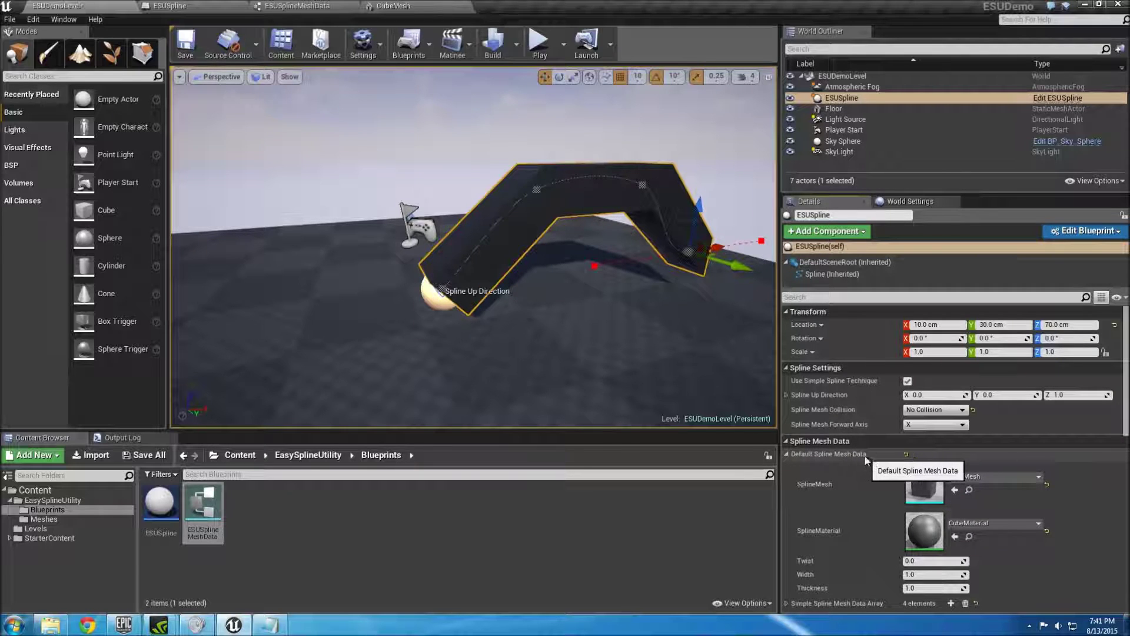
scroll(865, 460, "down", 1)
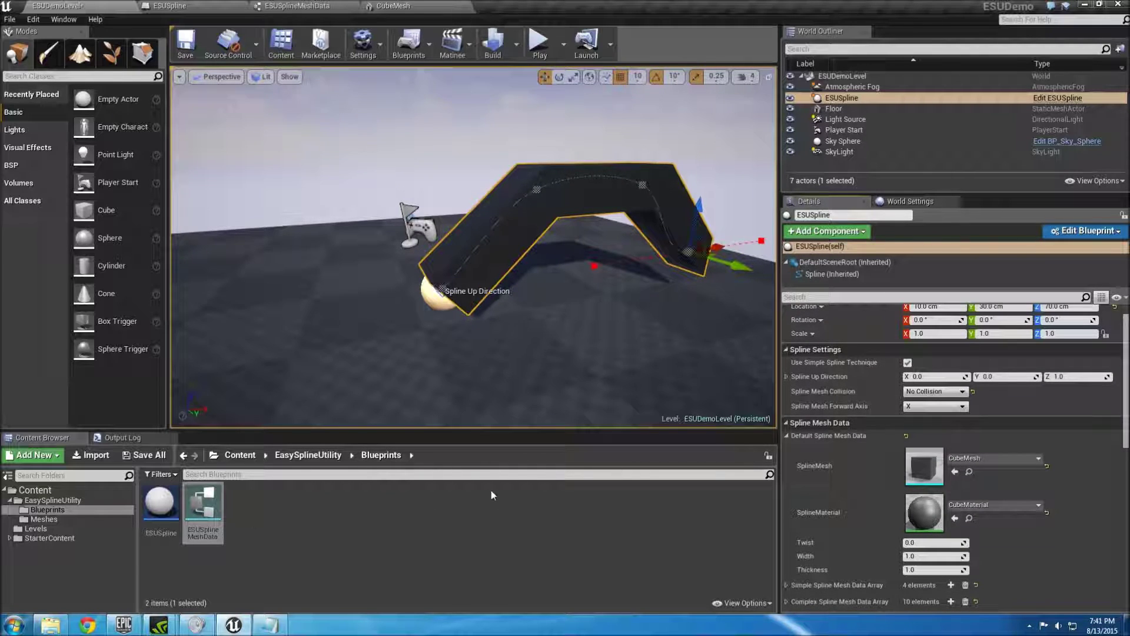
scroll(842, 473, "down", 2)
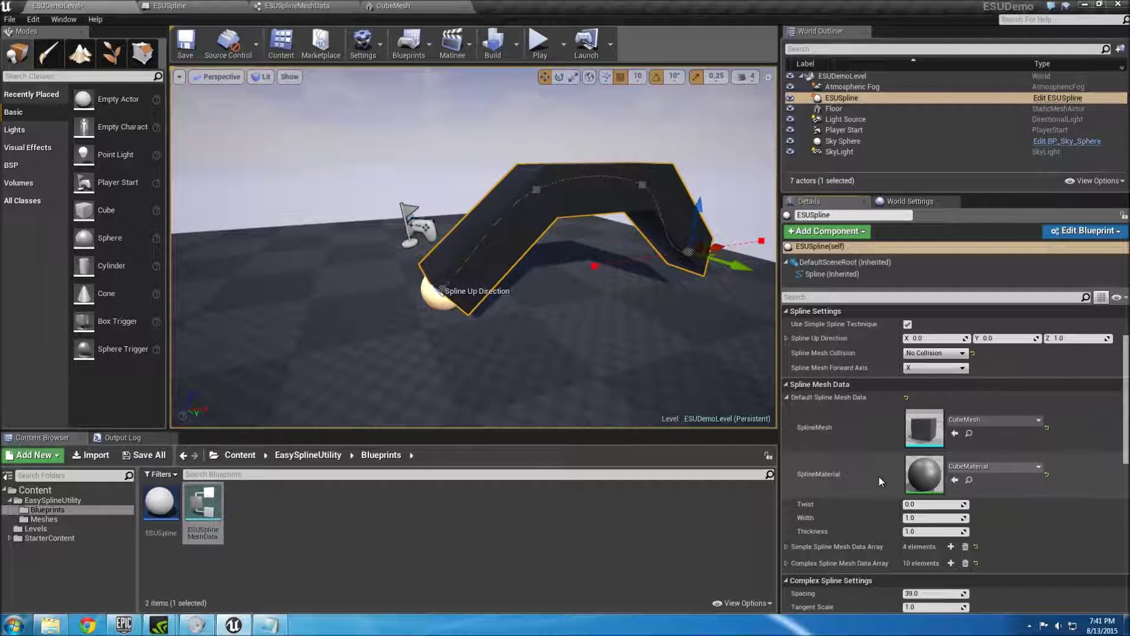
scroll(877, 476, "down", 1)
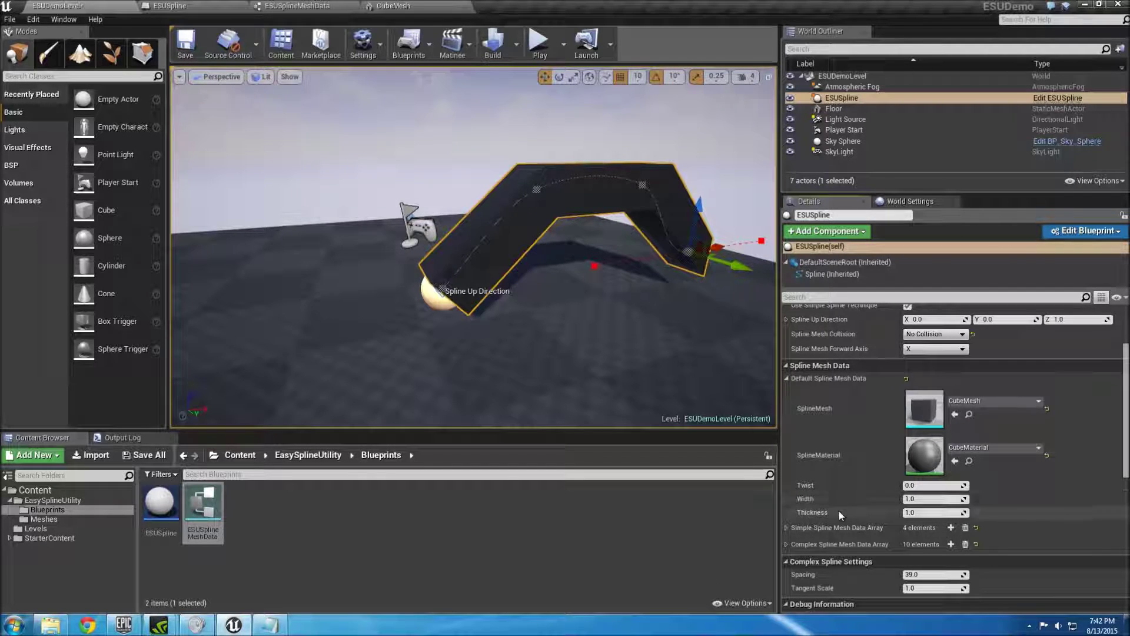
Collapse Default Spline Mesh Data and show Simple Spline Mesh Data Array with only element 0 open.
left_click(786, 379)
left_click(786, 393)
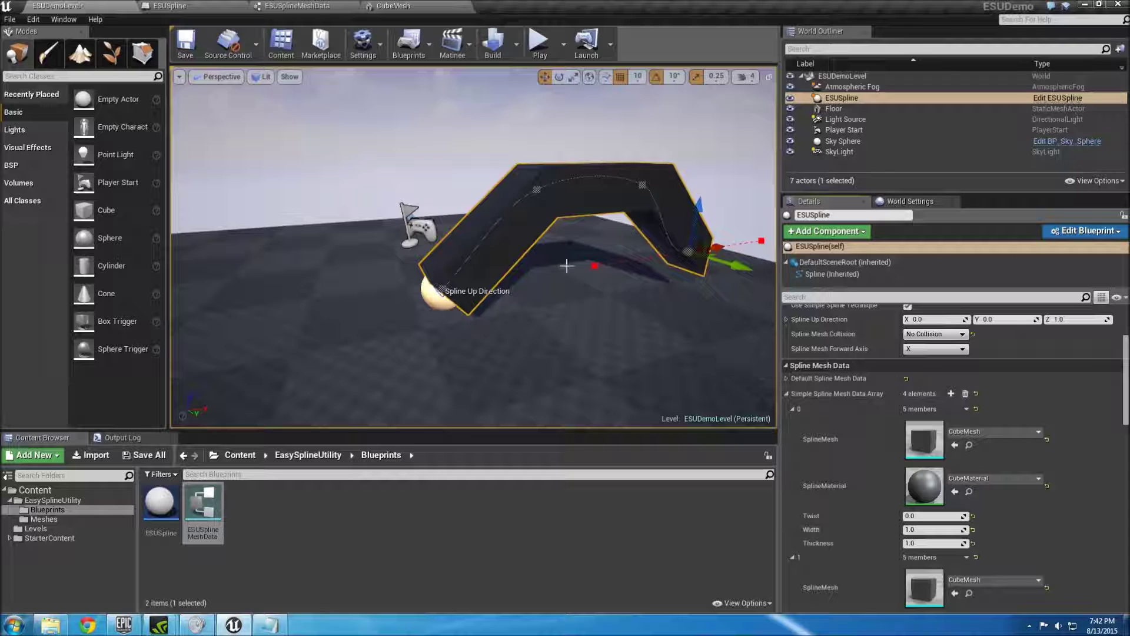
scroll(849, 448, "down", 1)
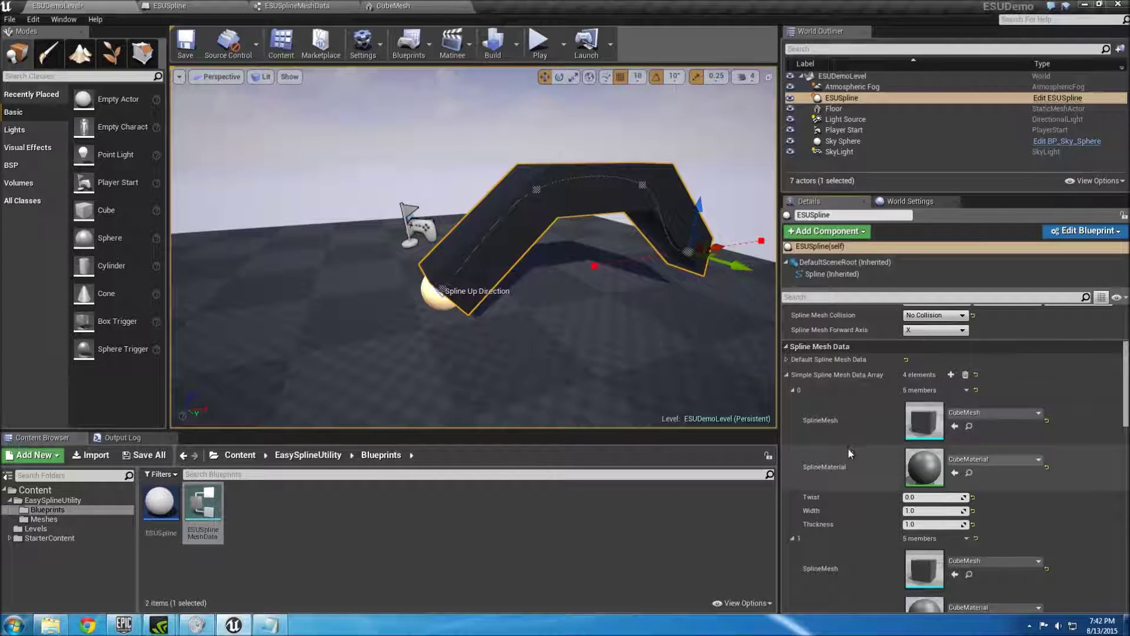
scroll(848, 447, "down", 1)
left_click(793, 519)
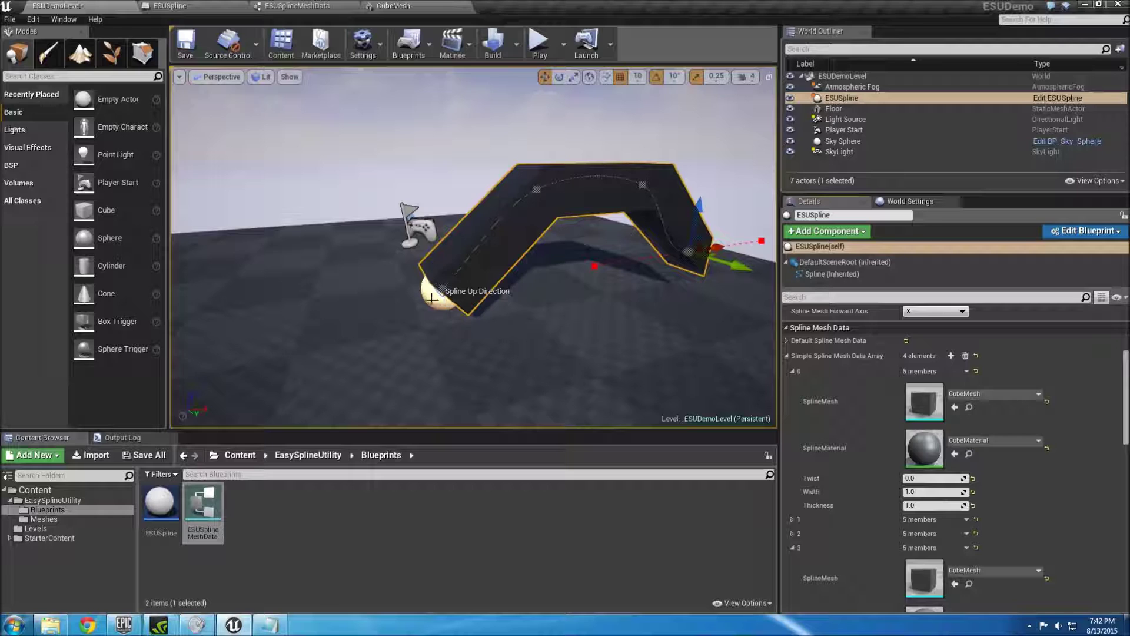
Set element 0's Twist to 0, Width 0.457635 and Thickness 1.807916.
mouse_move(922, 479)
left_mouse_down()
mouse_move(936, 478)
mouse_move(907, 478)
mouse_move(922, 479)
left_mouse_up()
left_click(922, 479)
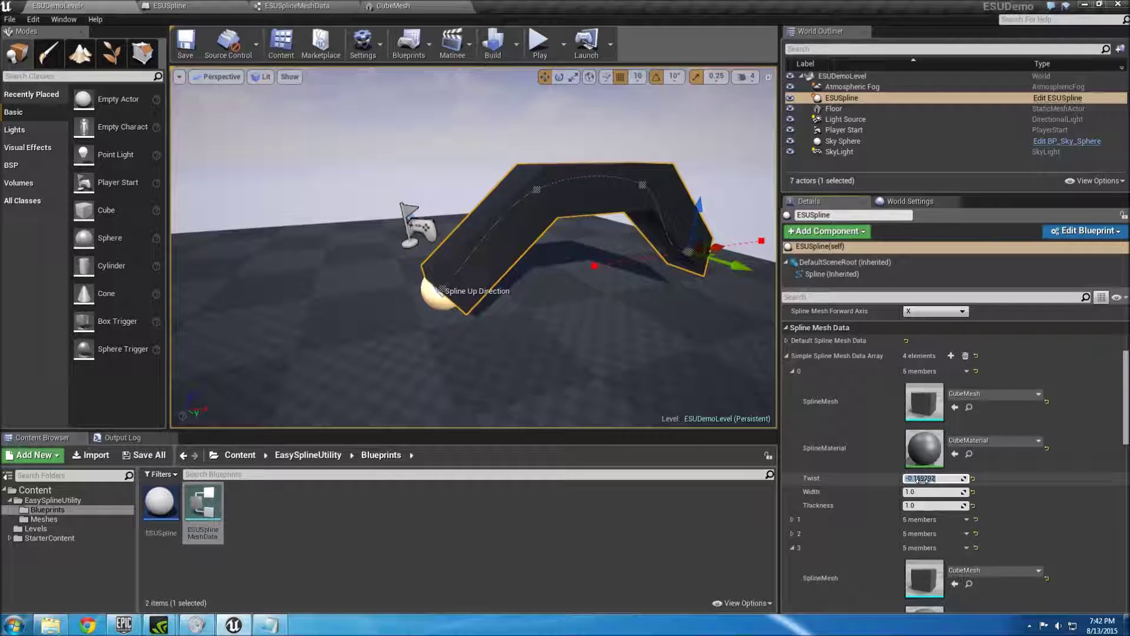
type("0")
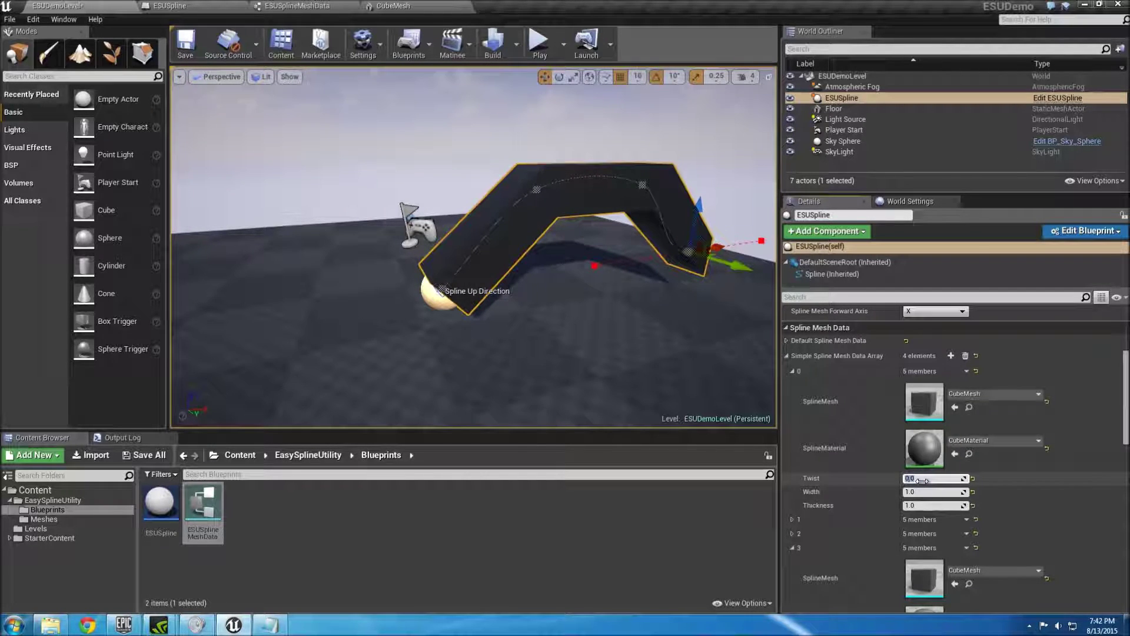
left_click(920, 492)
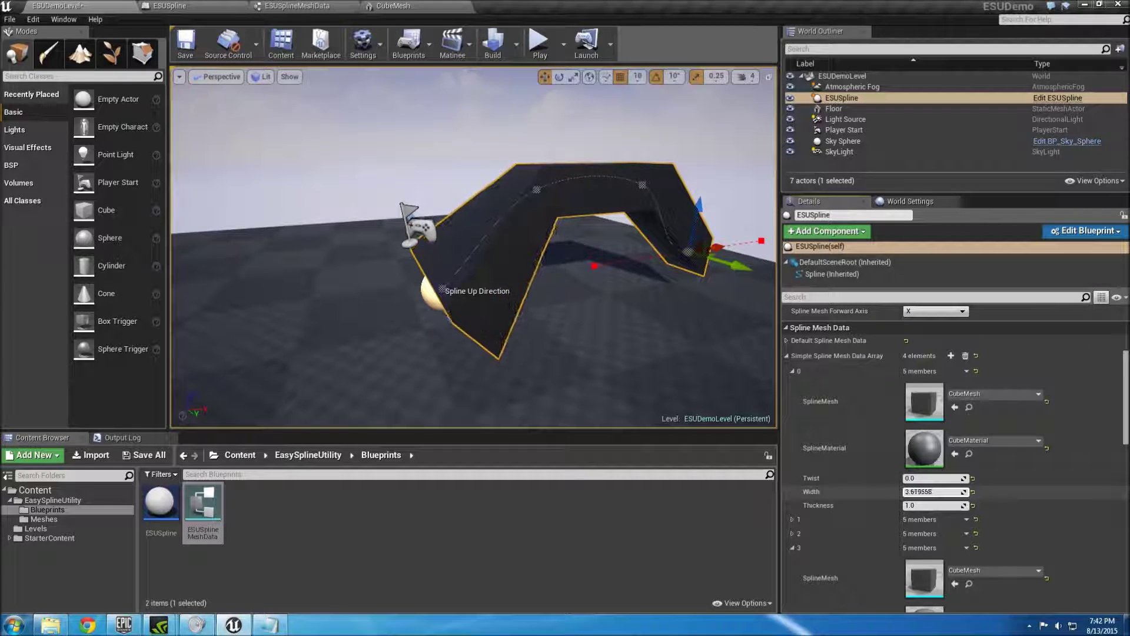
mouse_move(920, 492)
left_mouse_down()
mouse_move(895, 492)
mouse_move(971, 505)
mouse_move(936, 505)
left_mouse_up()
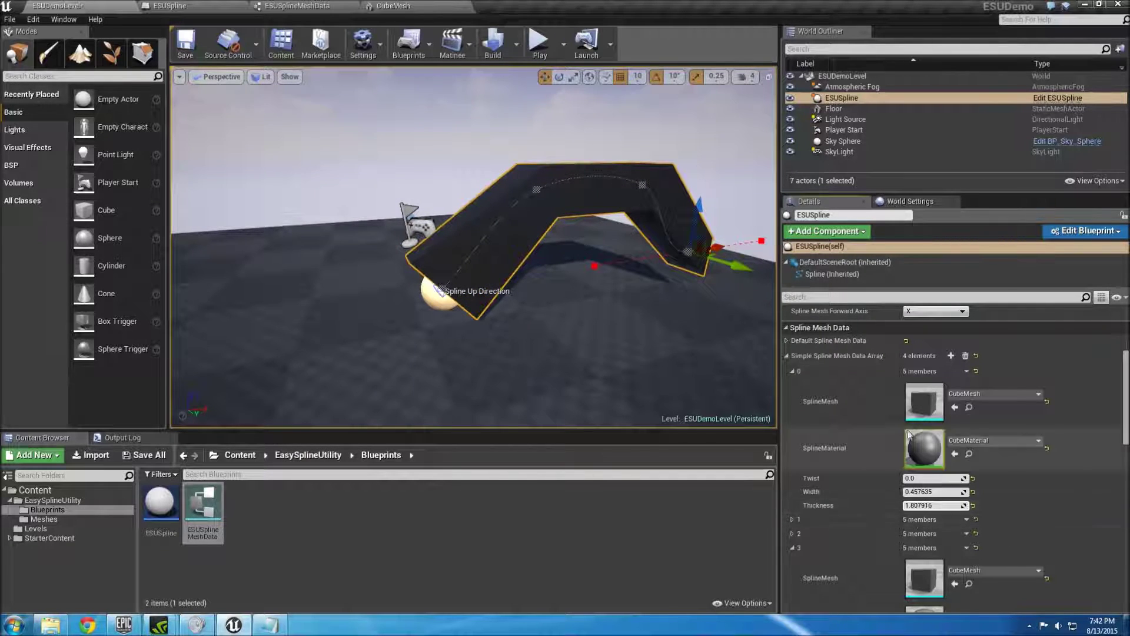
Open only array element 2 and twist the third segment to -0.539823, narrowing and thickening it.
left_click(793, 371)
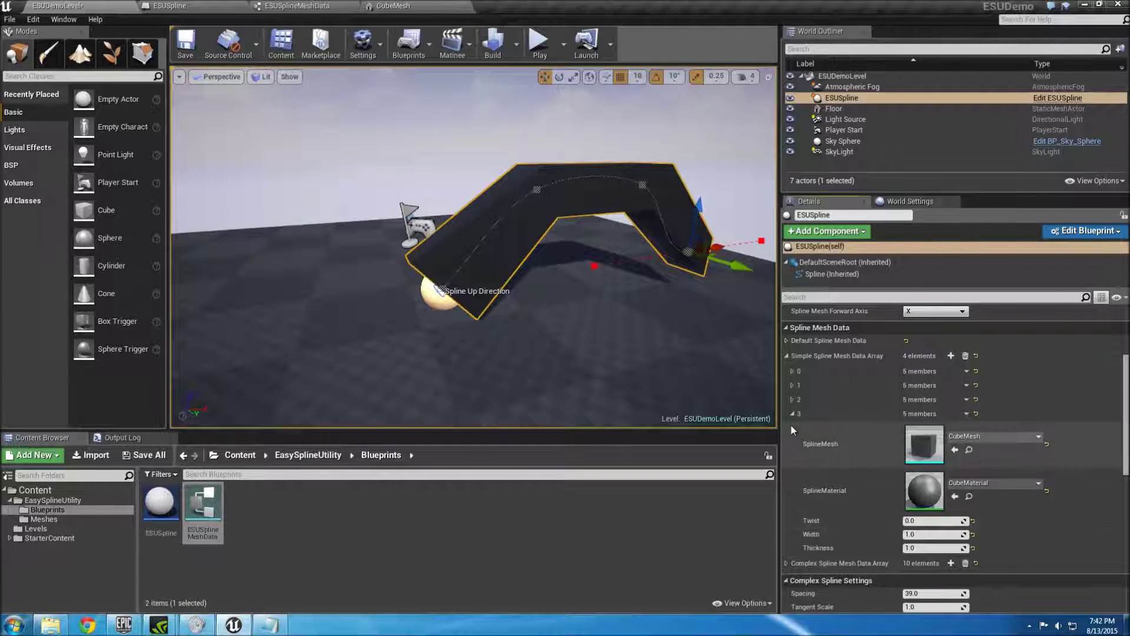
left_click(793, 413)
left_click(792, 399)
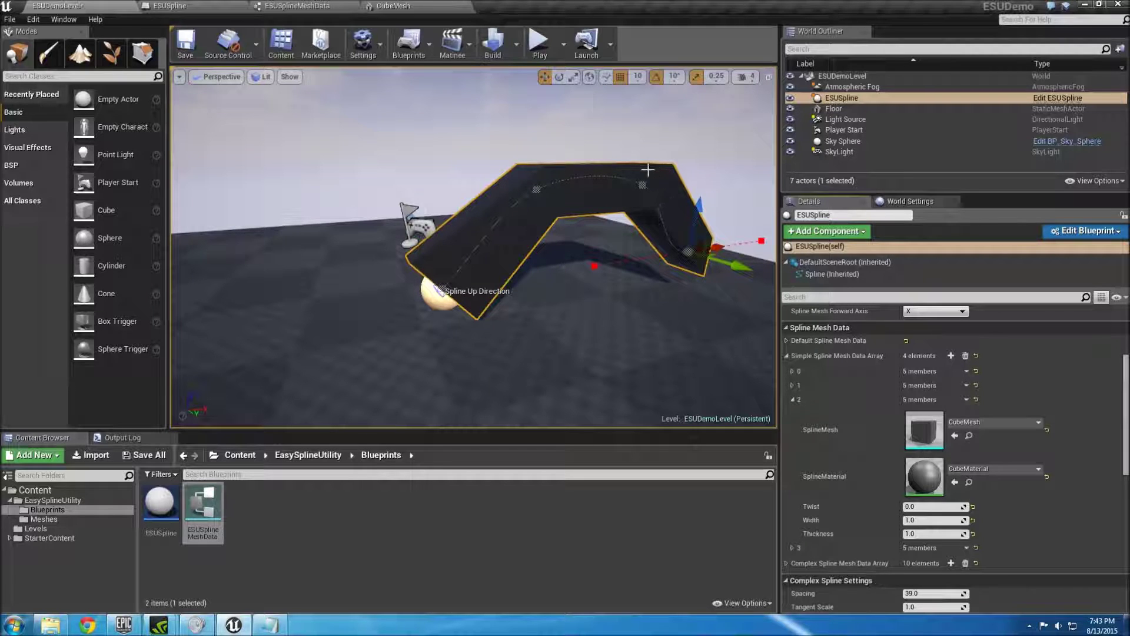
left_click_drag(933, 507, 934, 533)
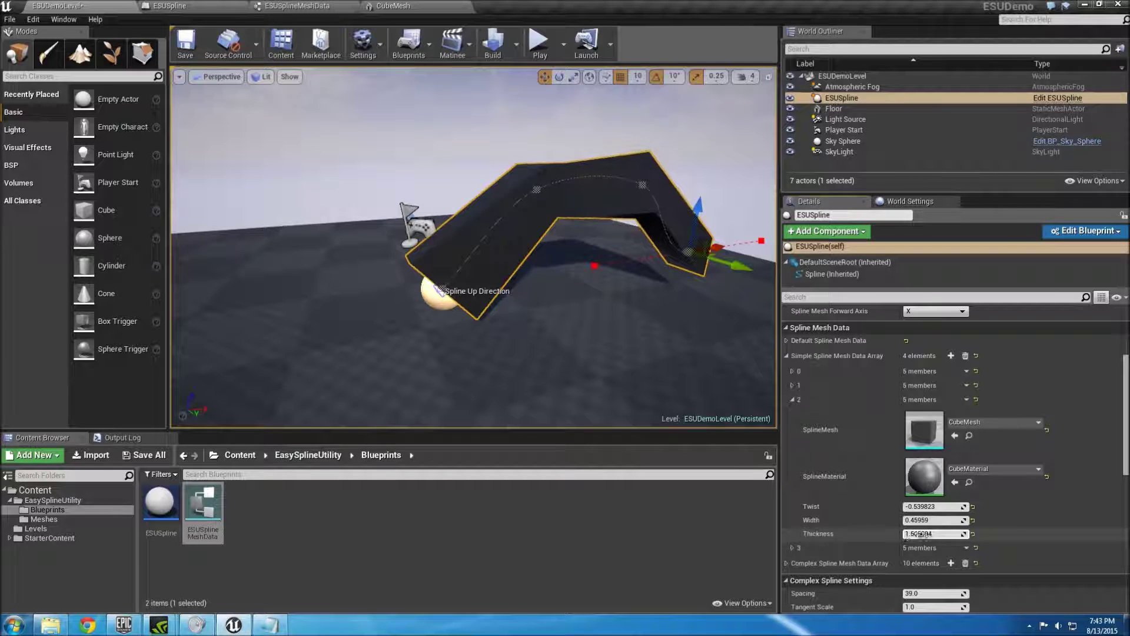
Reset element 2's Twist to 0 and its Width and Thickness to 1, then collapse it.
left_click(973, 535)
left_click(960, 534)
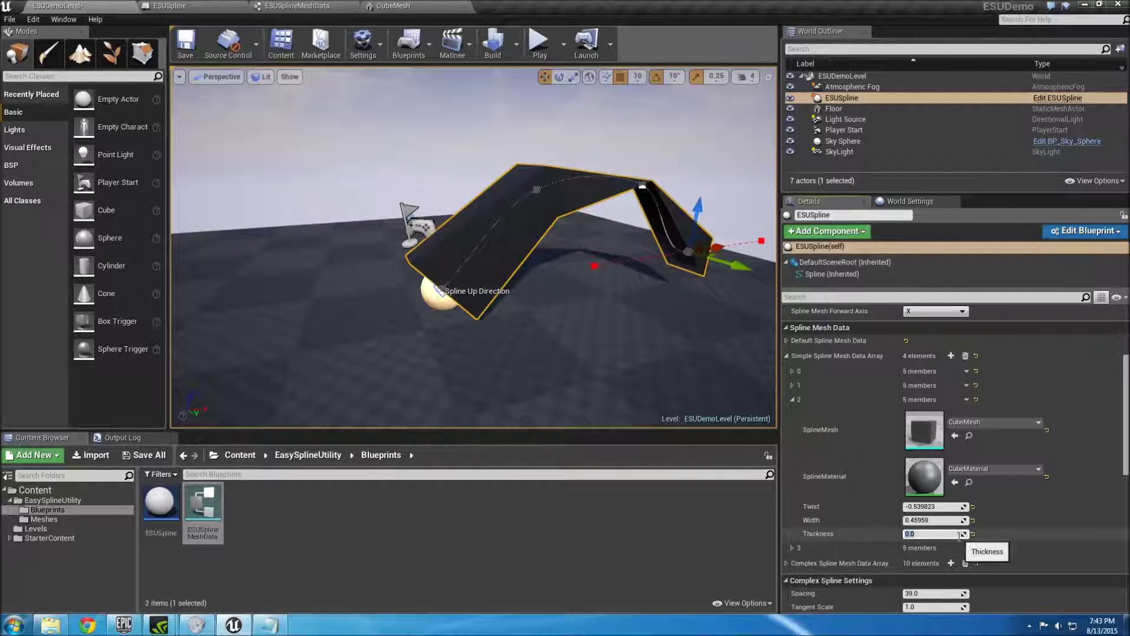
type("1")
key("Return")
left_click(942, 520)
type("1")
key("Return")
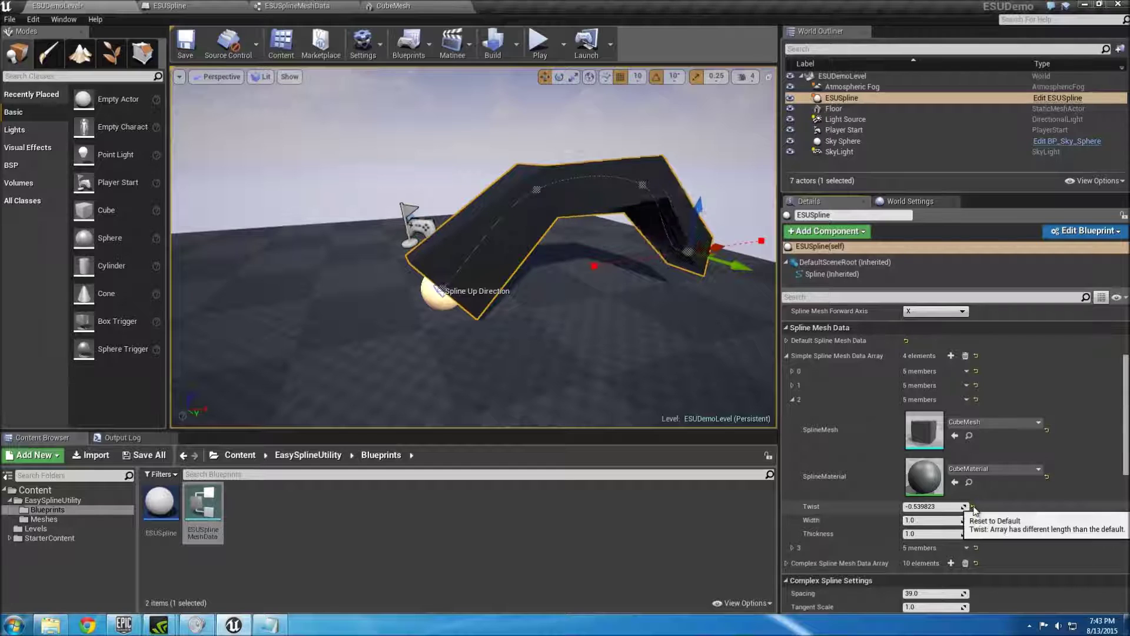
left_click(973, 508)
left_click(792, 400)
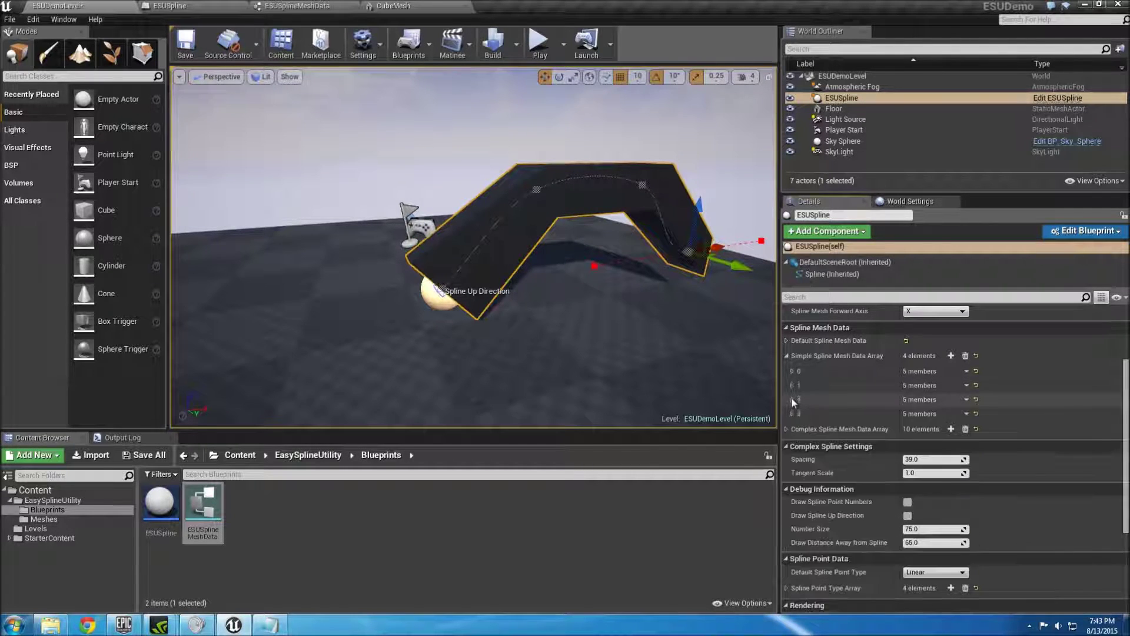
Set element 0's Width and Thickness back to 1 and collapse it.
left_click(792, 371)
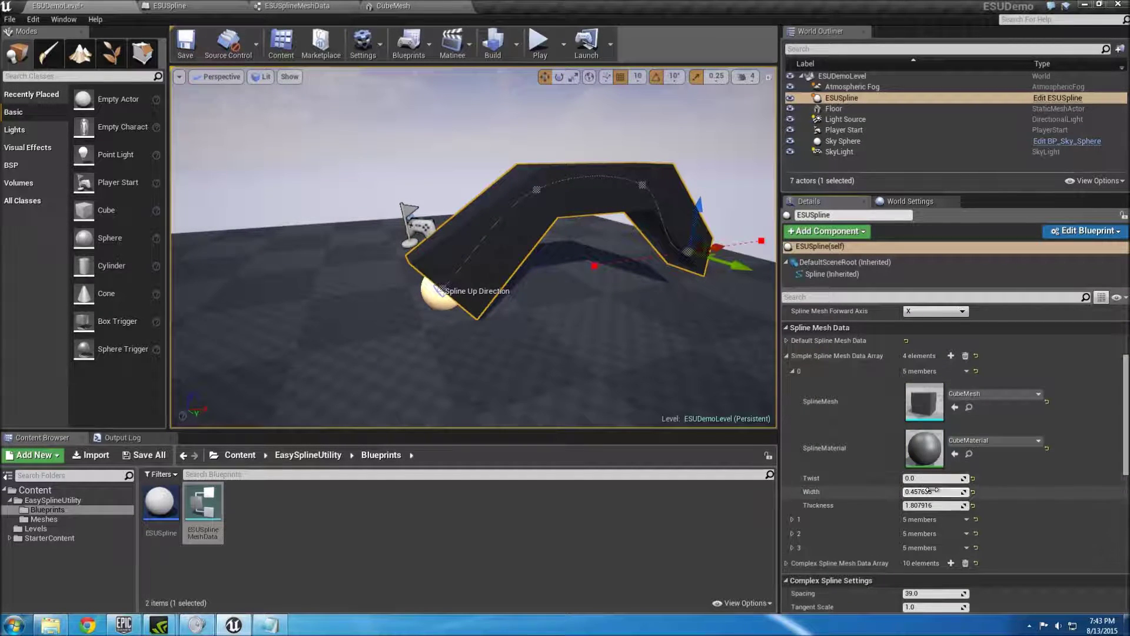
type("1")
key("Return")
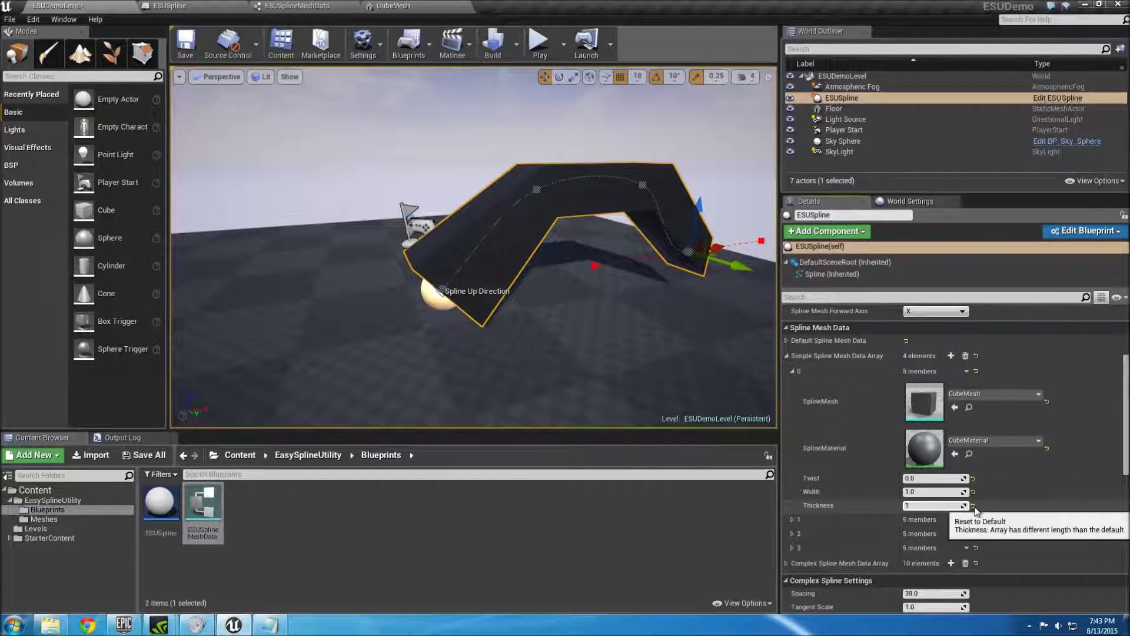
left_click(973, 507)
left_click(933, 505)
type("1")
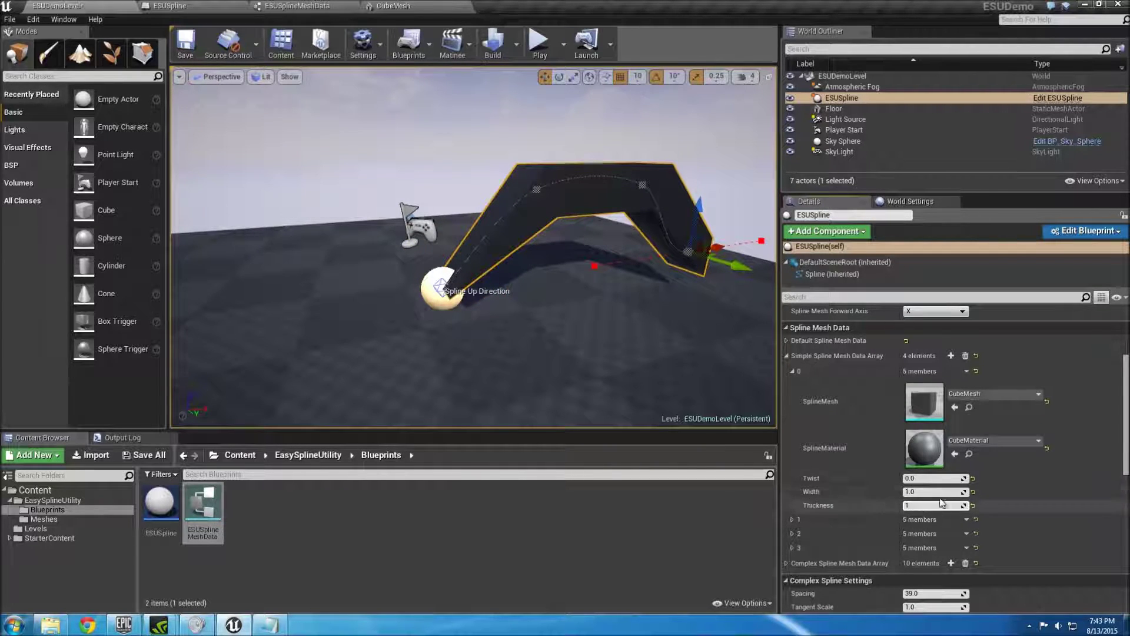
key("Return")
left_click(792, 371)
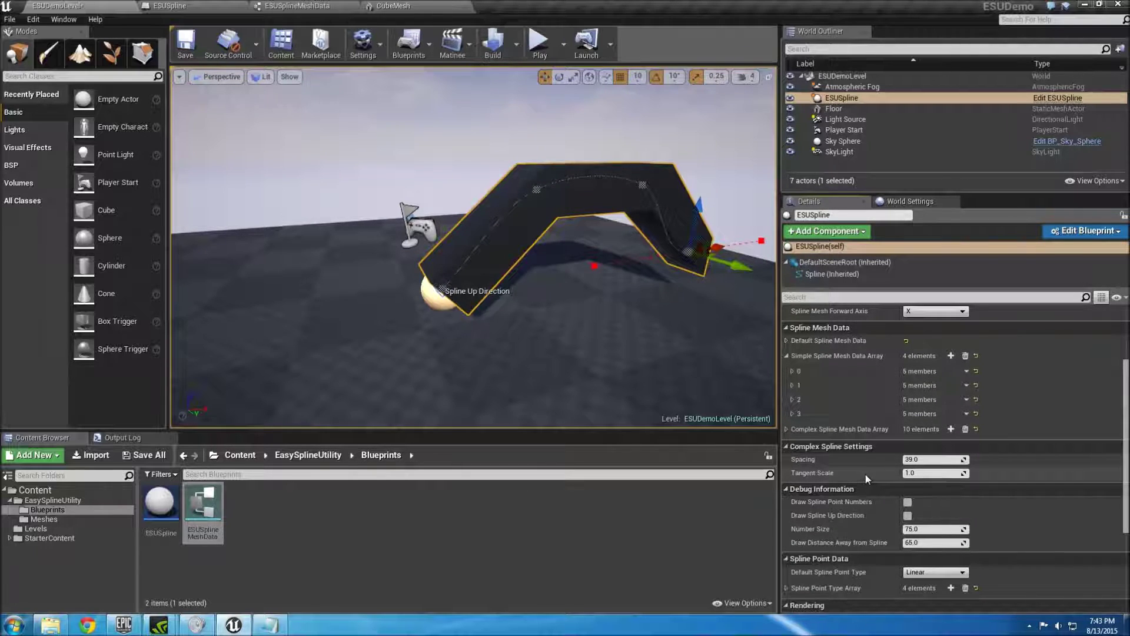
scroll(866, 475, "down", 3)
scroll(864, 479, "down", 5)
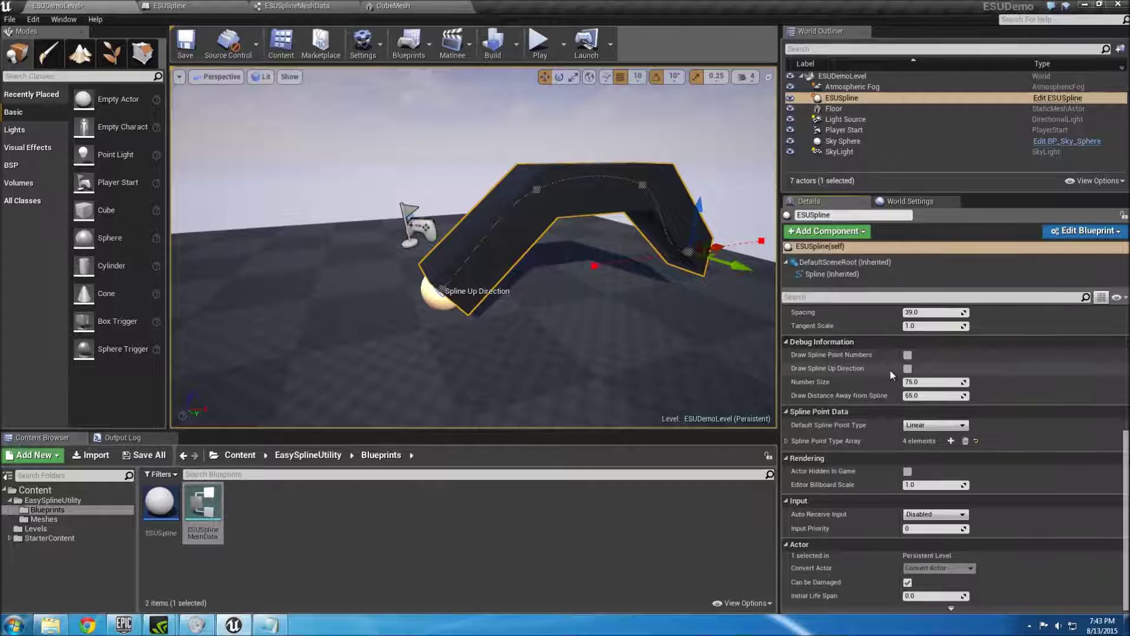
scroll(879, 449, "up", 1)
scroll(877, 449, "up", 2)
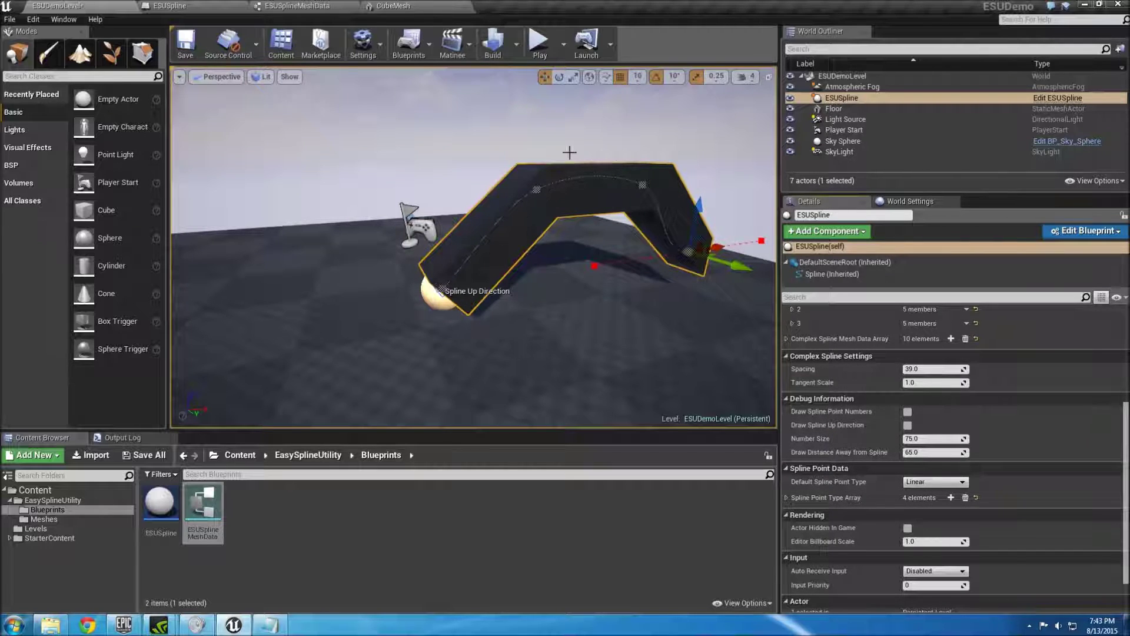